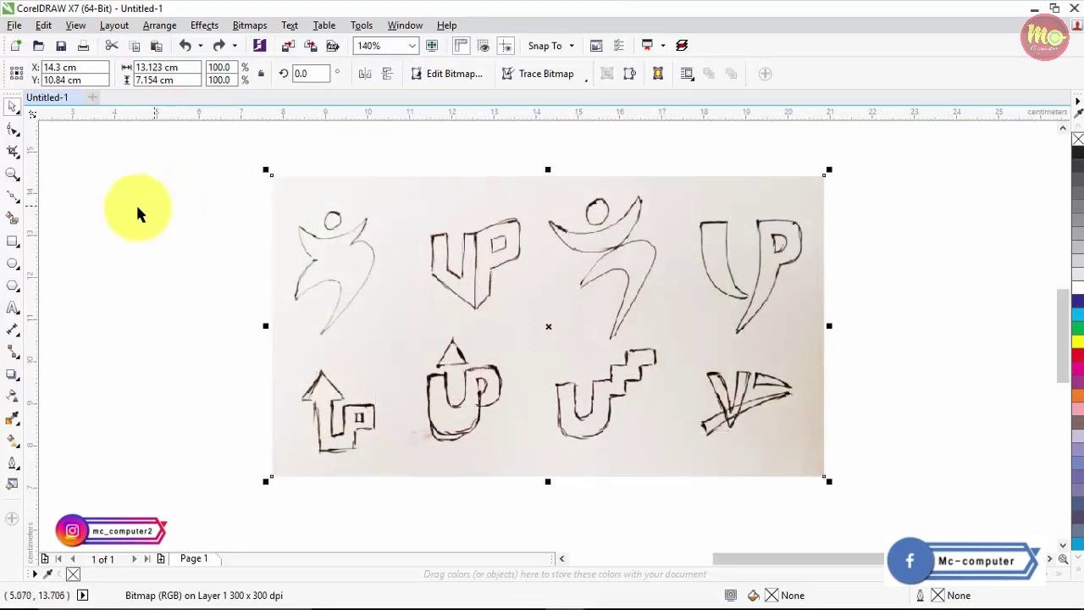
Trace the body of the first figure sketch with a closed six-node Bézier outline of straight segments, omitting the head
left_click(13, 202)
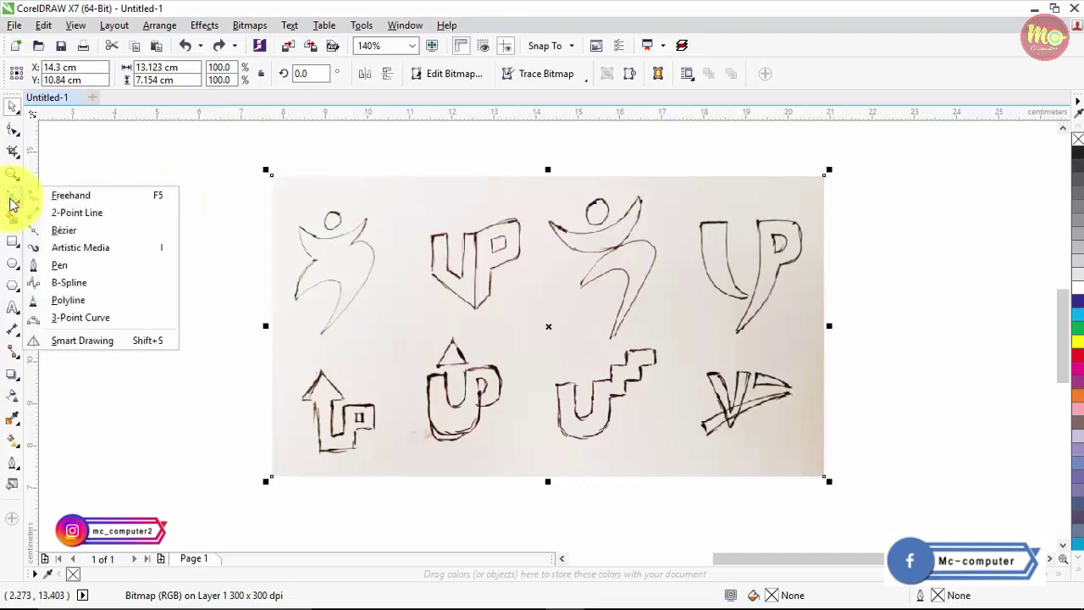
left_click(84, 232)
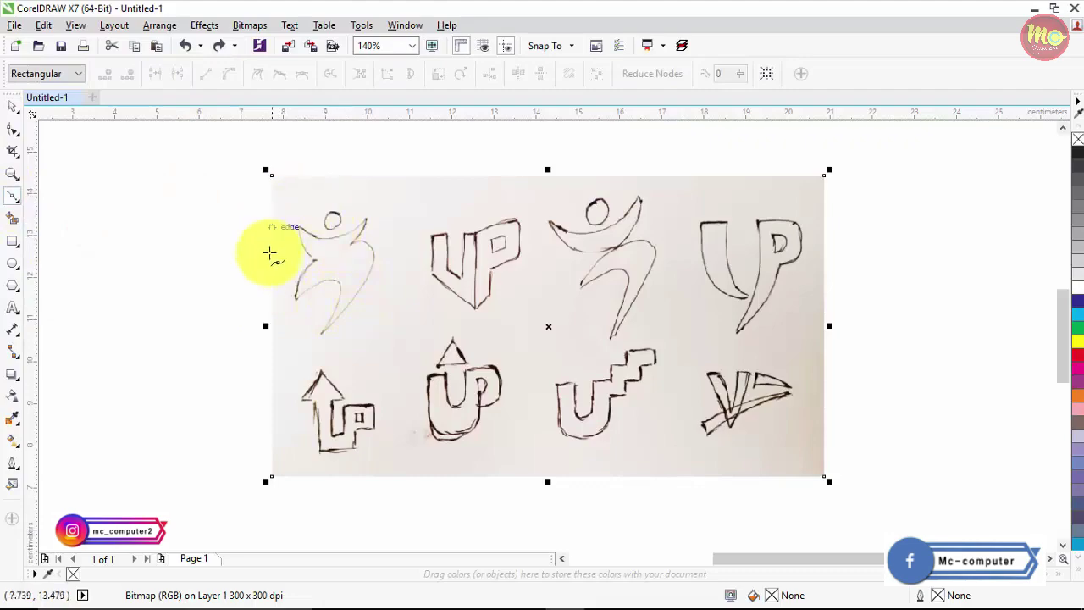
scroll(332, 243, "up", 5)
scroll(333, 246, "down", 2)
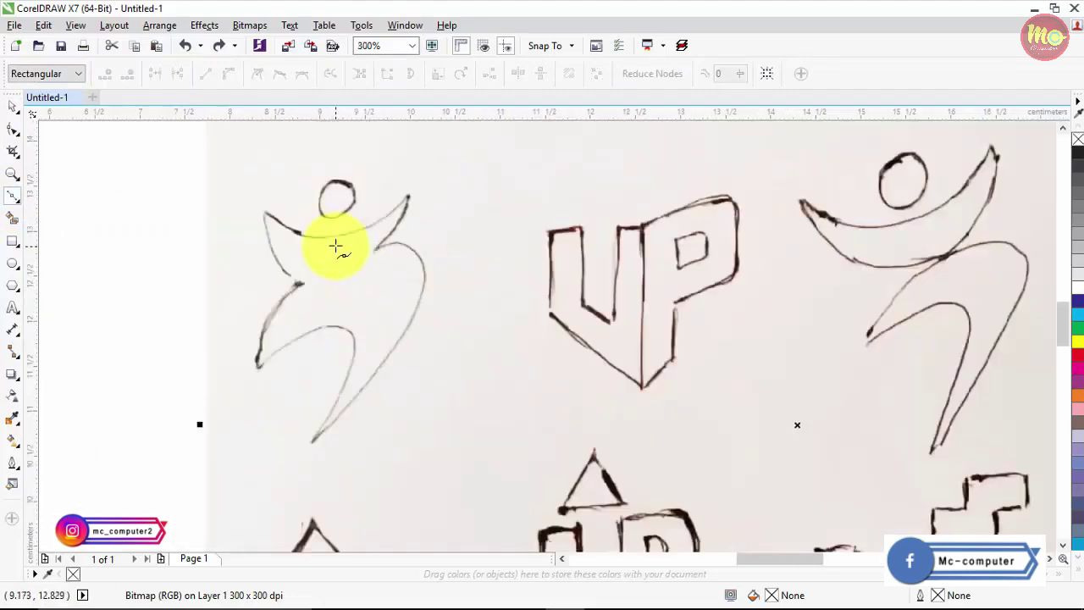
left_click(265, 212)
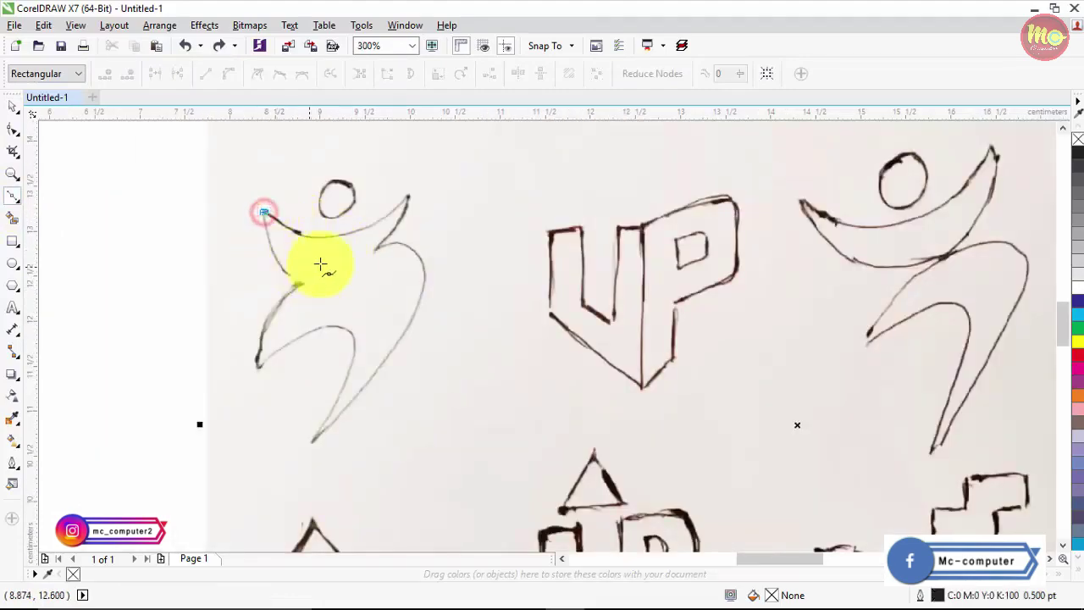
left_click_drag(411, 198, 407, 194)
left_click(408, 194)
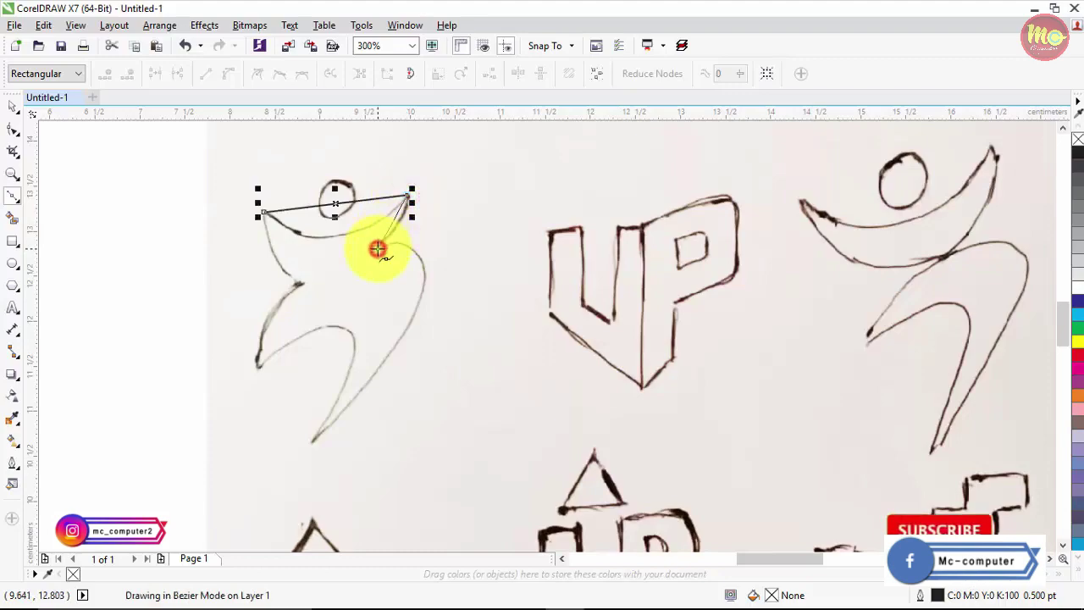
left_click(311, 438)
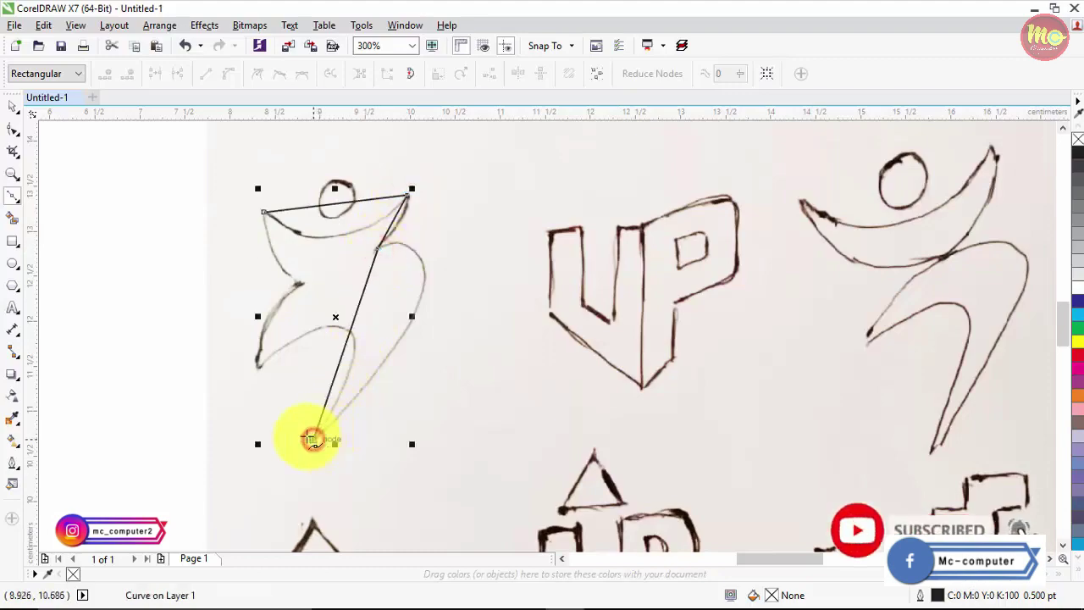
left_click(259, 364)
left_click(303, 285)
left_click(264, 212)
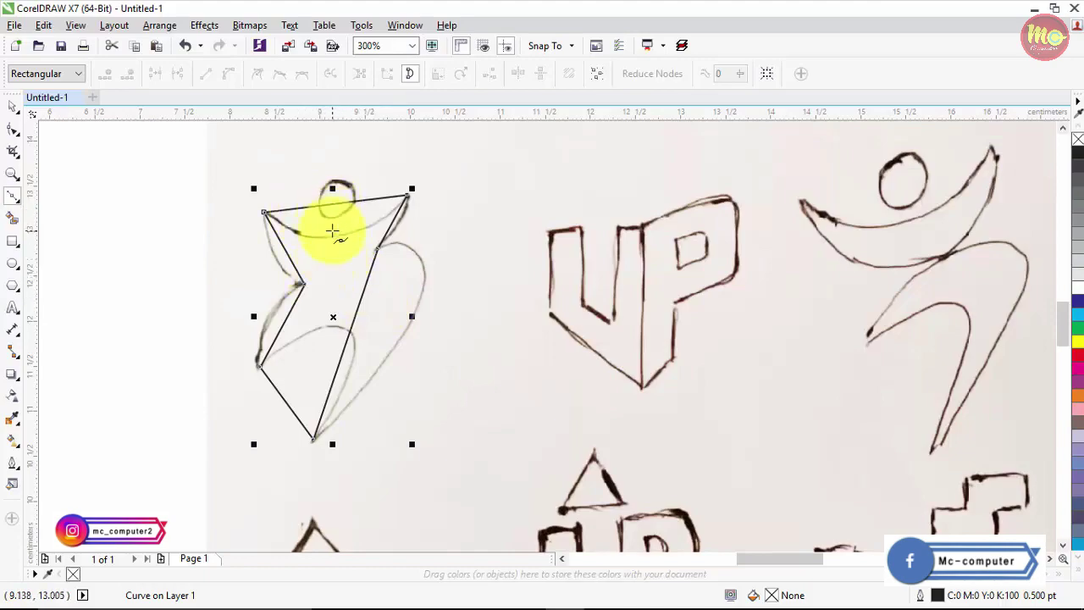
Convert the outline's top edge between the two arm tips to a curve and bend it down onto the sketched line
left_click(13, 131)
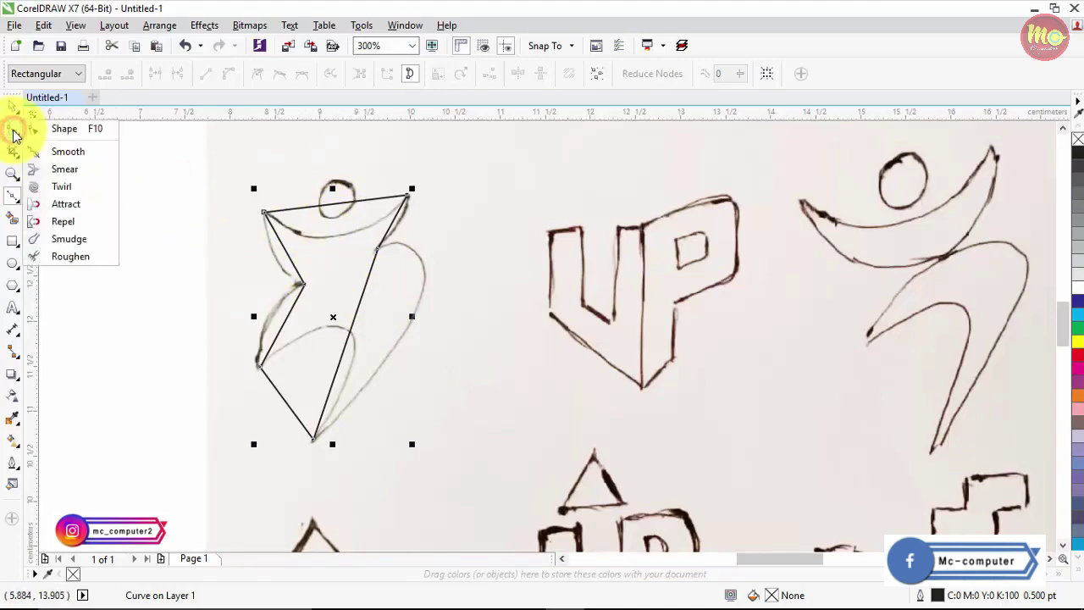
left_click(56, 127)
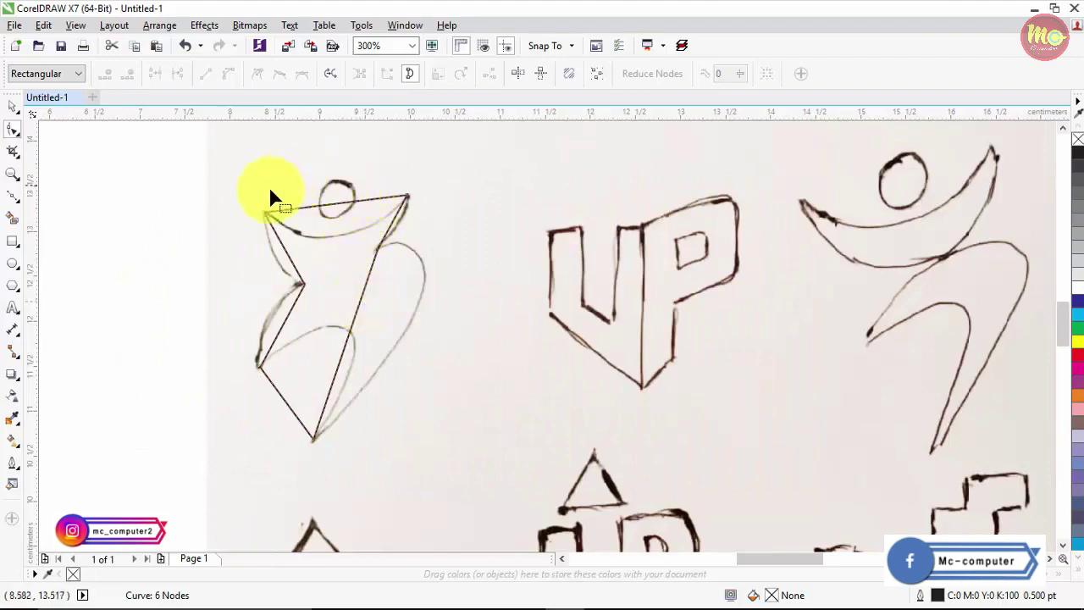
left_click(337, 203)
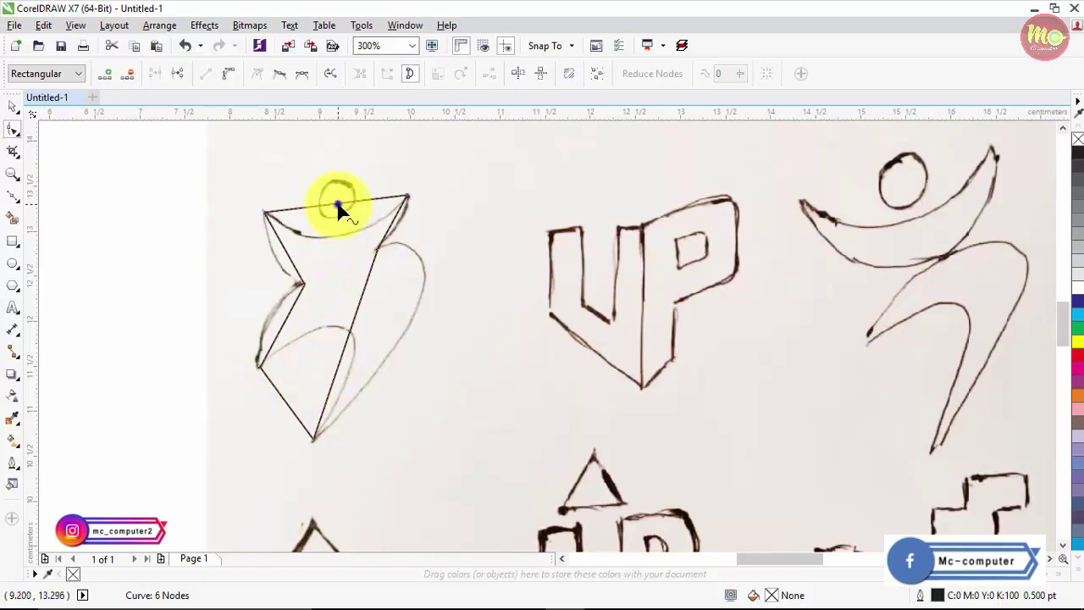
right_click(337, 203)
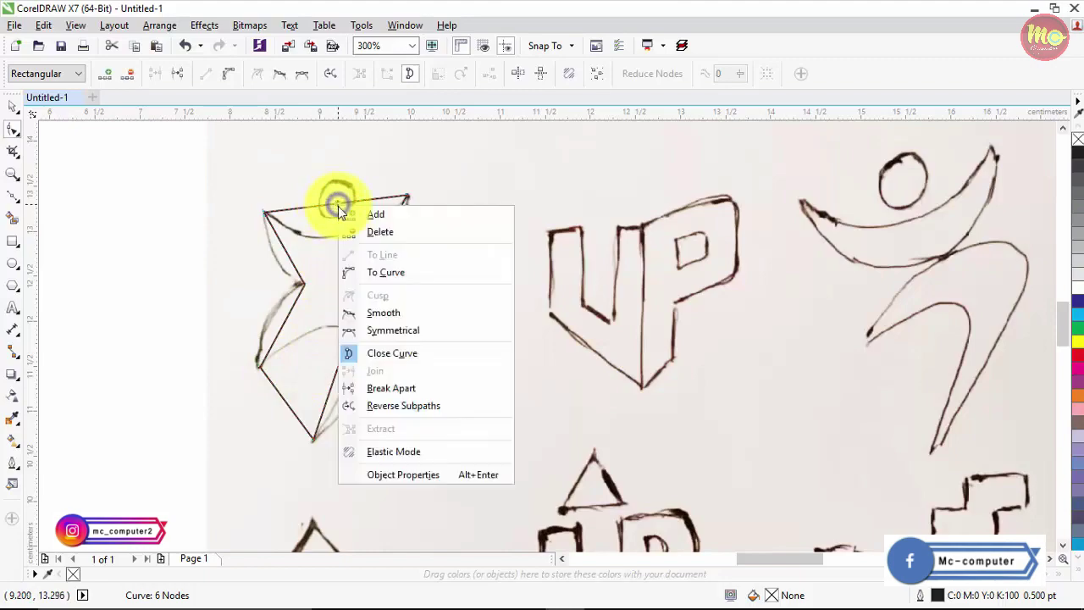
left_click(387, 276)
left_click_drag(337, 203, 340, 237)
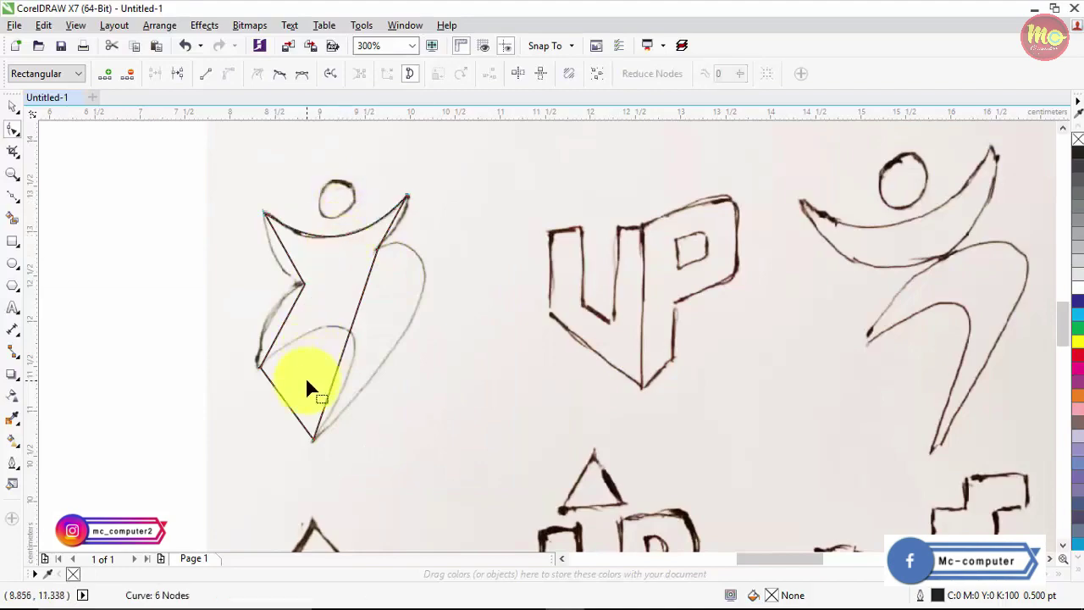
Convert the outline's long right edge and the right arm's underside to curves and bend both to match the sketch
right_click(351, 321)
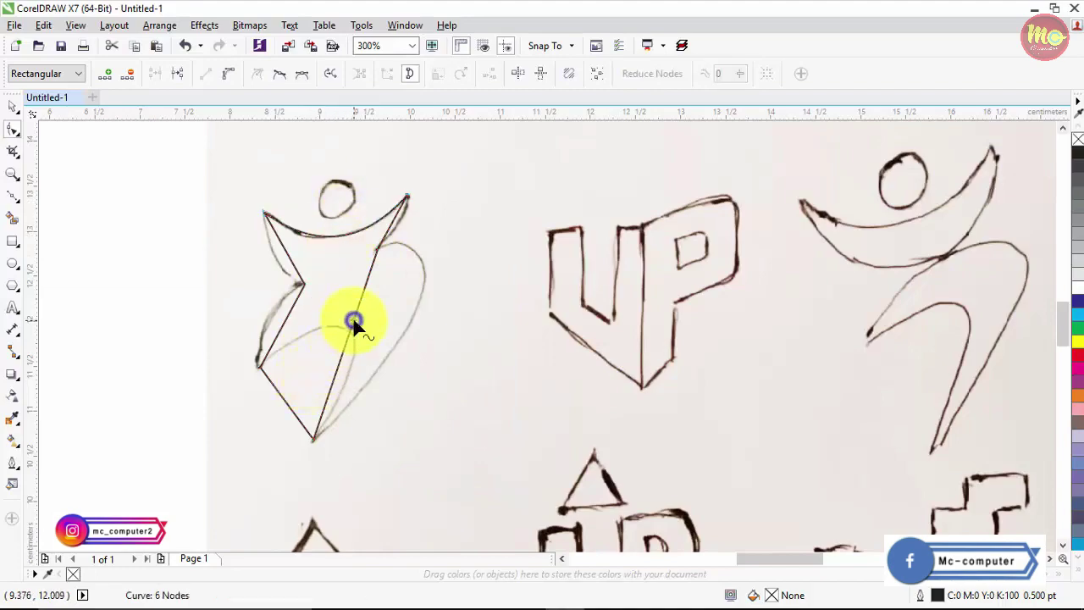
left_click(411, 390)
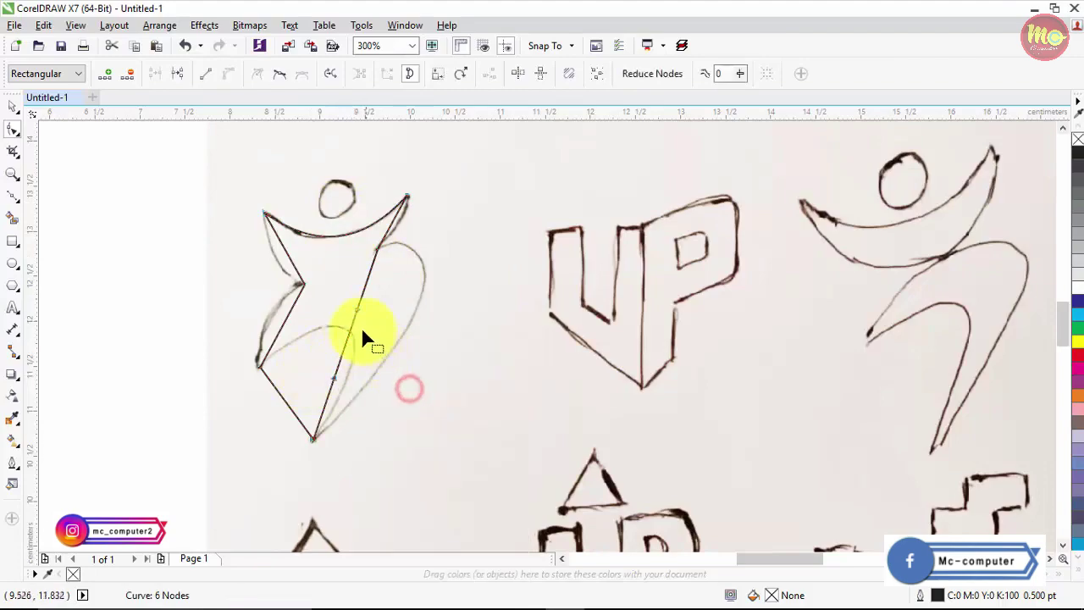
left_click_drag(353, 320, 426, 273)
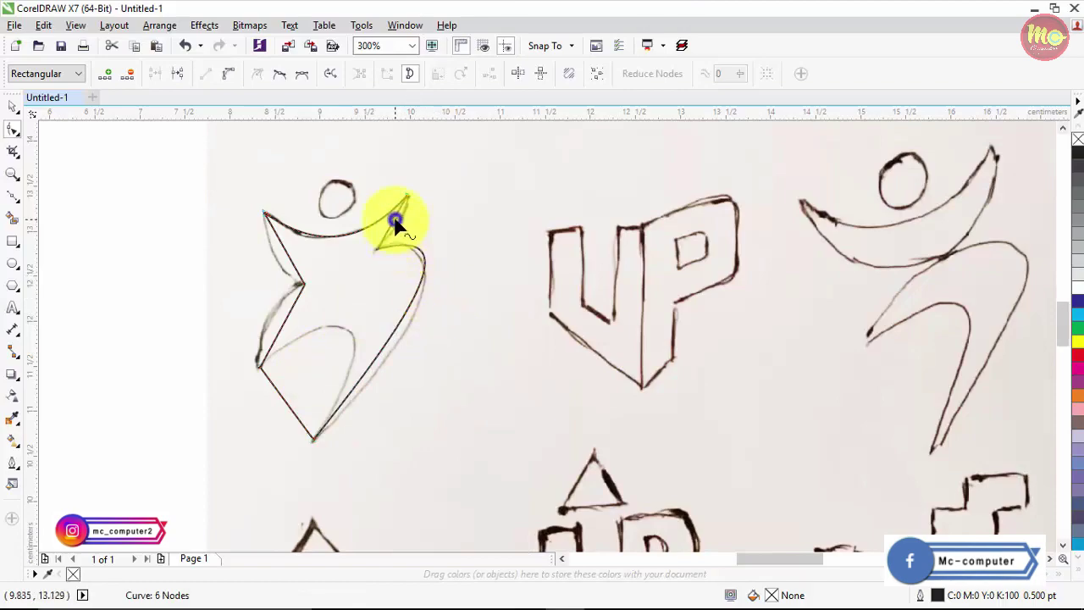
right_click(395, 220)
left_click(443, 287)
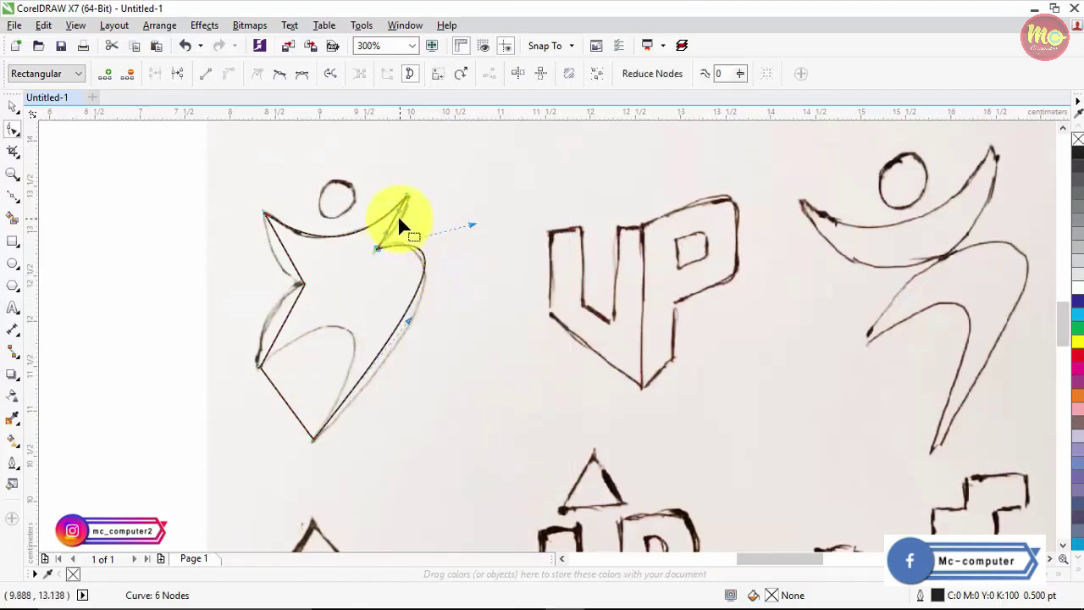
left_click_drag(391, 219, 402, 215)
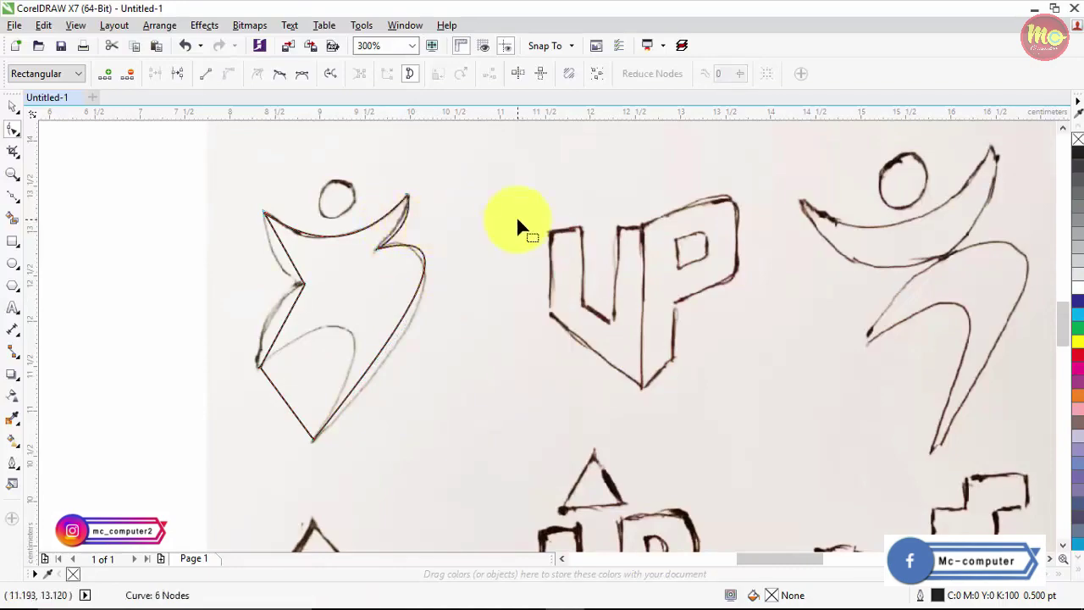
Convert the two left edges meeting at the waist notch to curves and bend them outward along the sketch
right_click(286, 324)
left_click(347, 391)
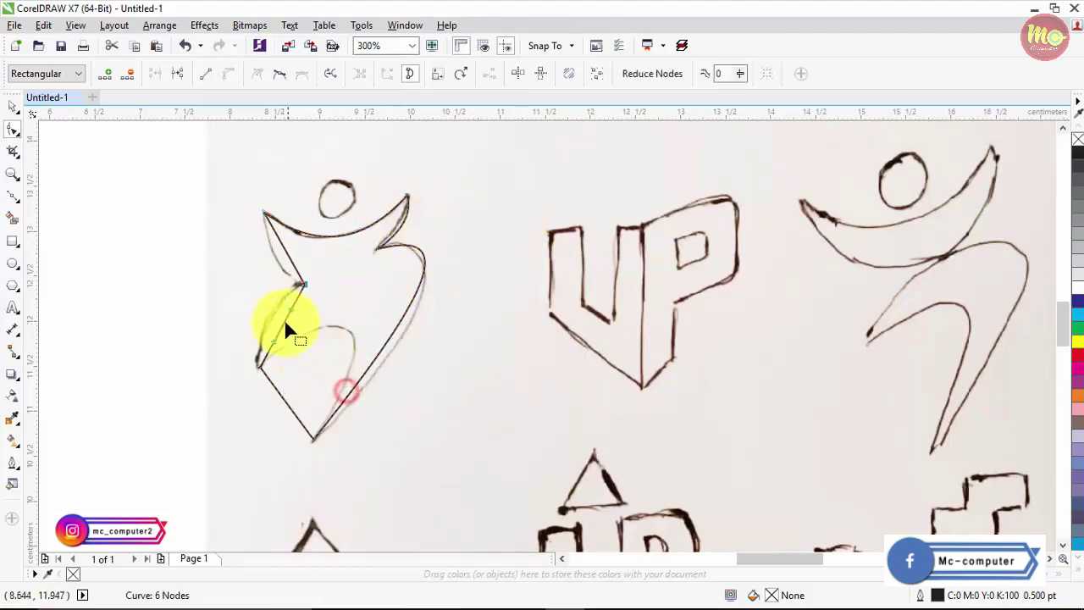
left_click_drag(279, 316, 268, 322)
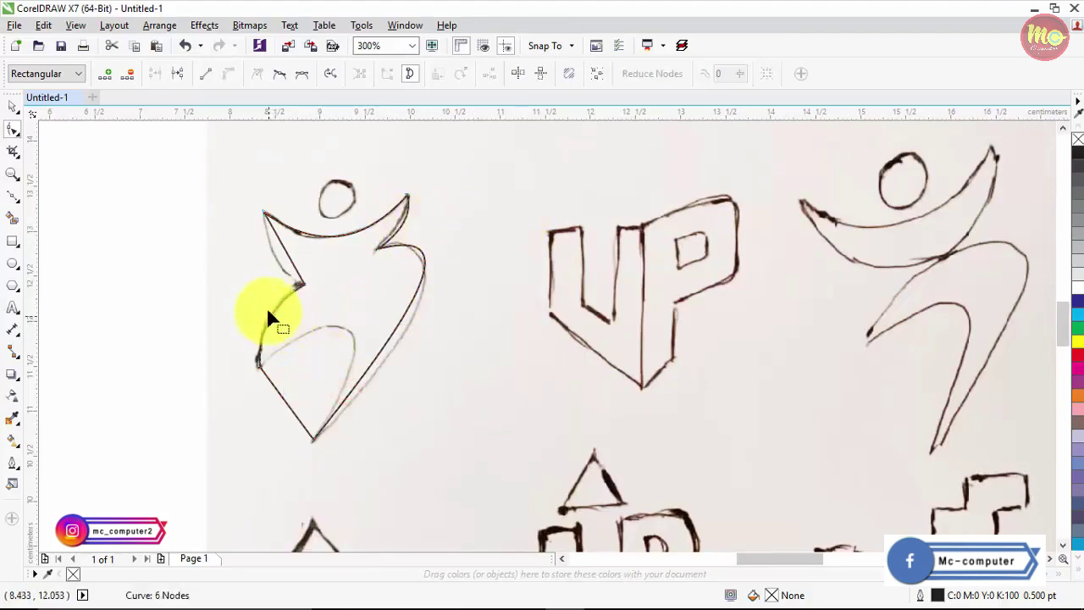
right_click(283, 245)
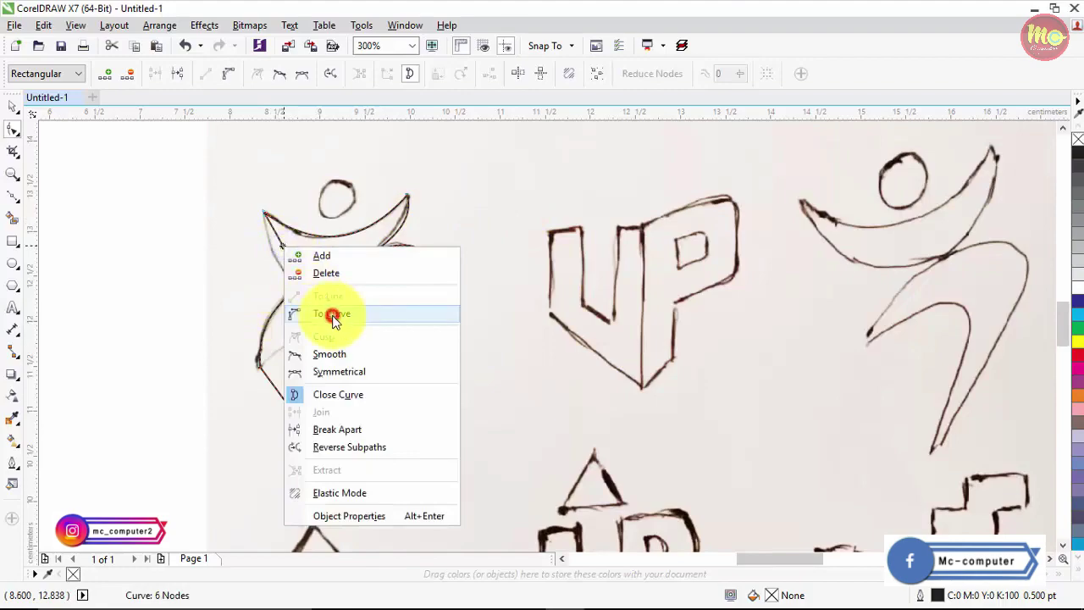
left_click(335, 315)
mouse_move(288, 255)
left_mouse_down()
mouse_move(279, 269)
mouse_move(276, 257)
left_mouse_up()
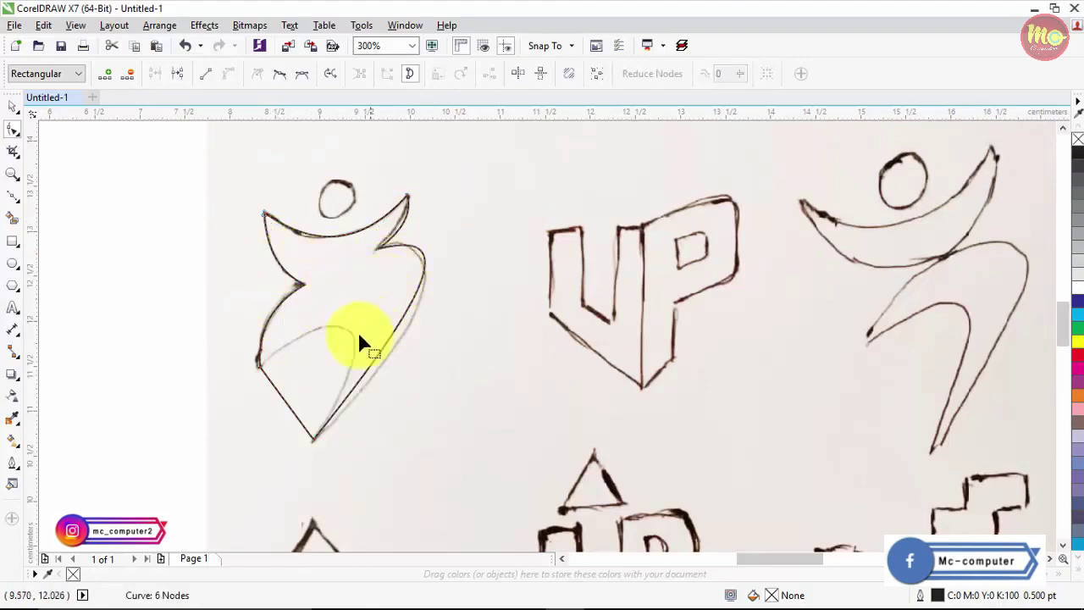
Convert the outline's bottom edge to a curve and pull it up into the sketched arch between the legs
right_click(284, 396)
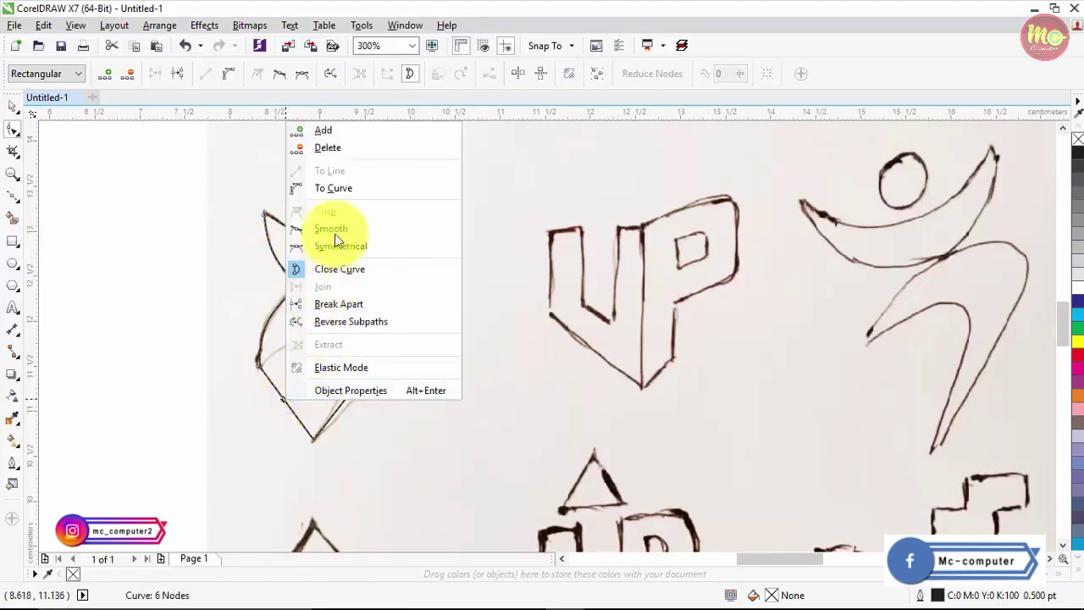
left_click(335, 192)
left_click_drag(283, 398, 345, 339)
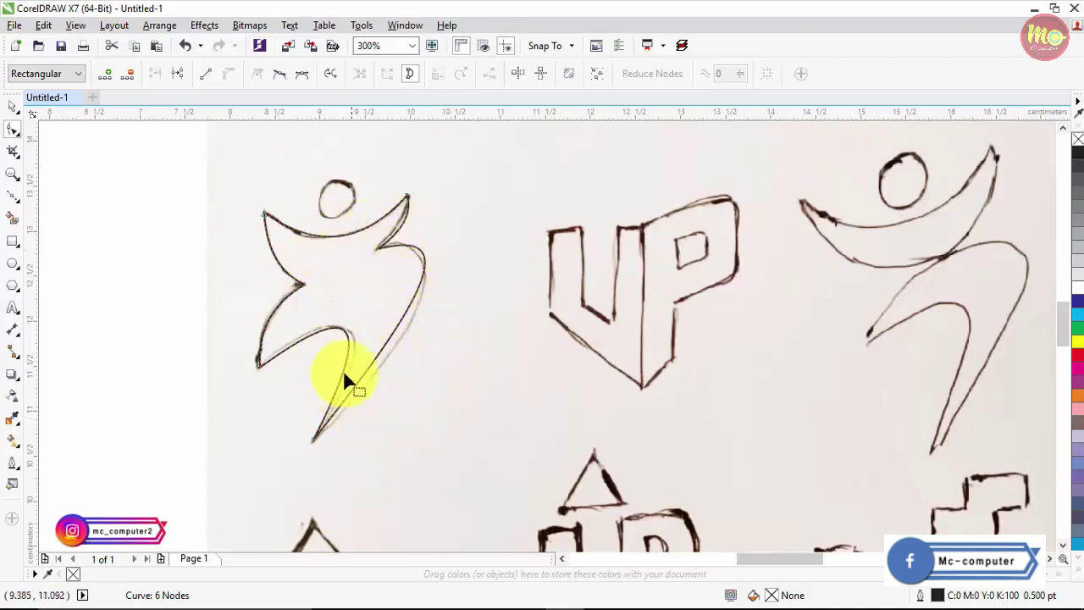
Refine the leg and right arm curves with their node handles to fit the sketch, and fill the body red
left_click(318, 440)
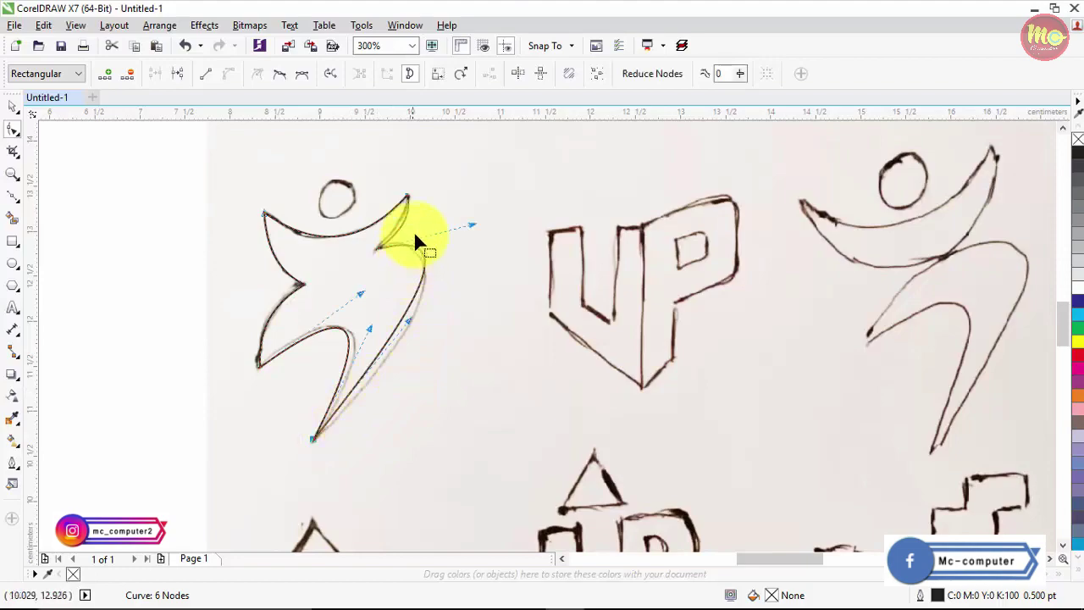
left_click_drag(408, 323, 381, 332)
left_click_drag(359, 297, 356, 293)
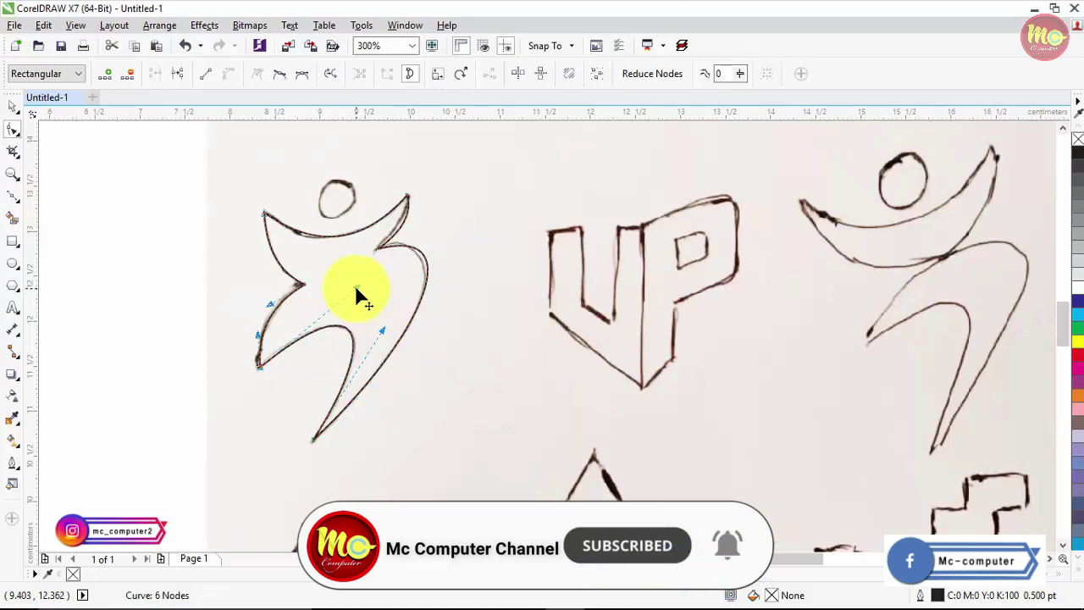
left_click(381, 246)
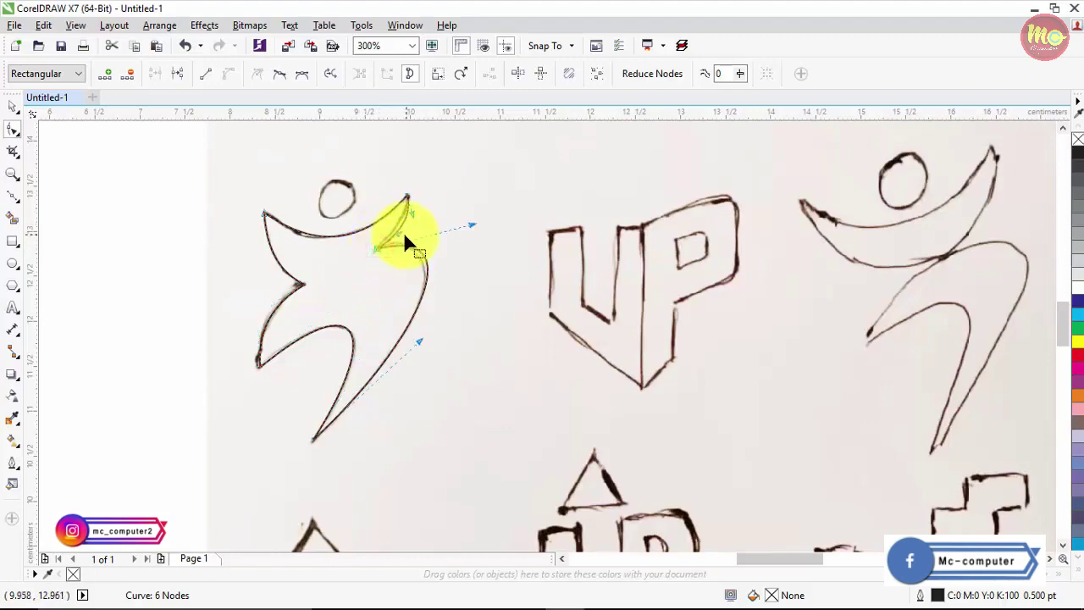
left_click_drag(400, 233, 412, 230)
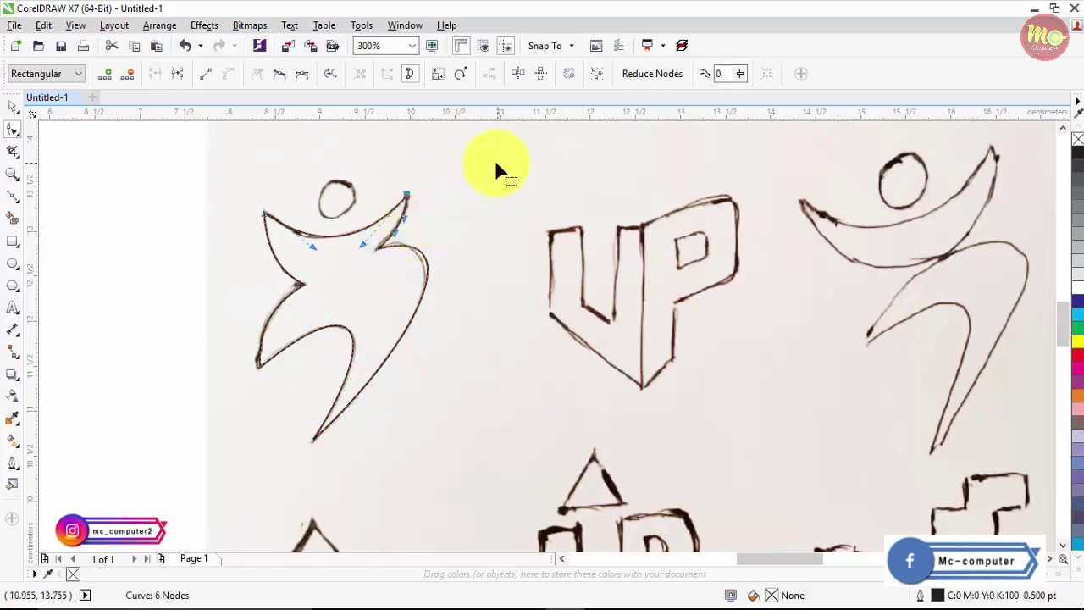
left_click(13, 106)
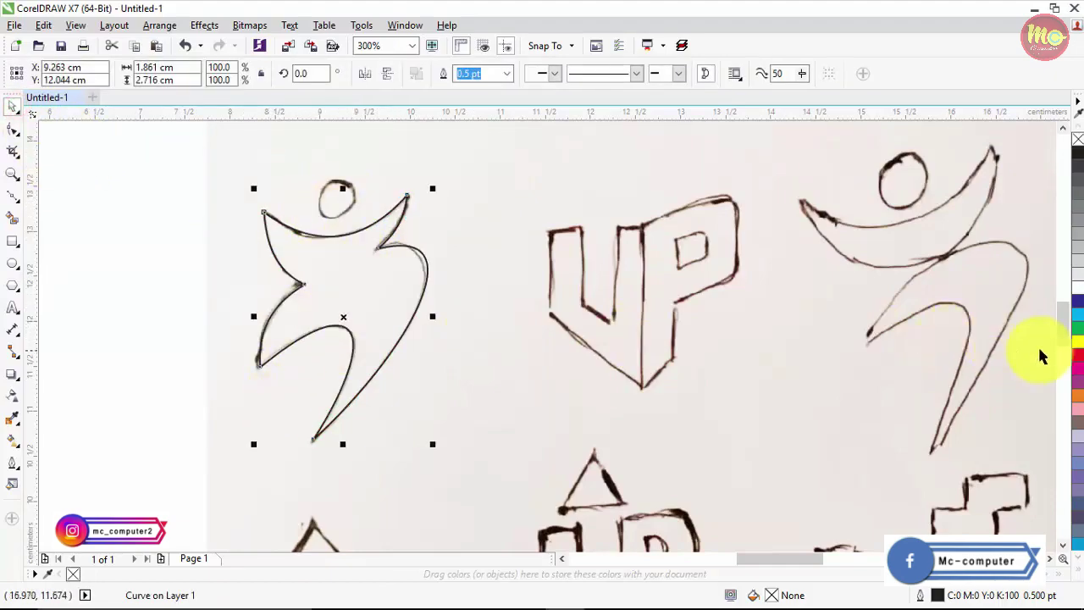
left_click(1077, 357)
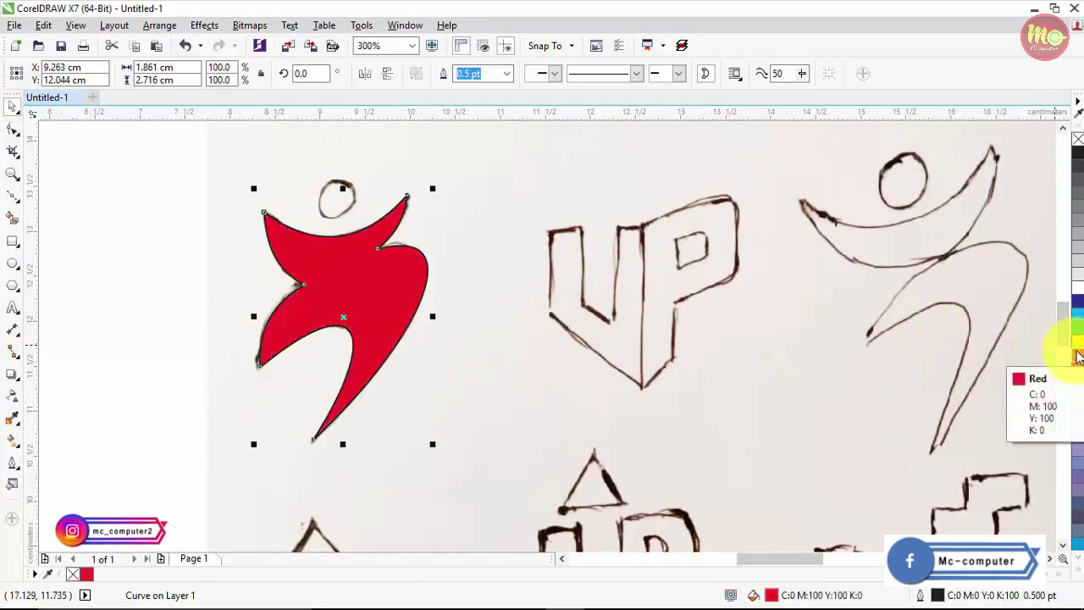
Draw a circle about 0.43 cm in diameter over the first figure's sketched head and fill it black
left_click(12, 263)
key("ctrl")
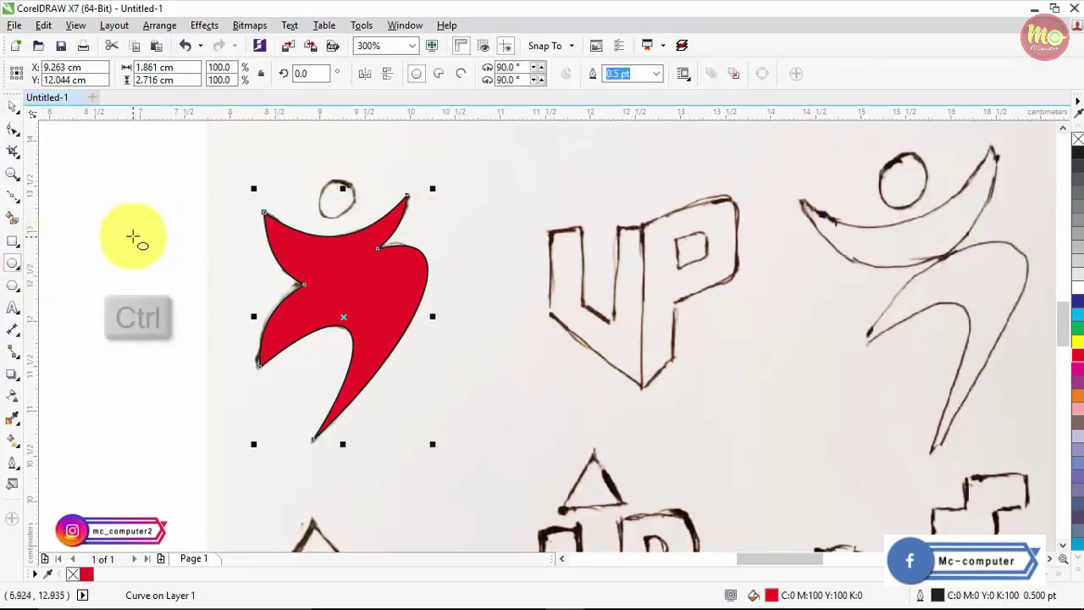
mouse_move(124, 186)
left_mouse_down()
mouse_move(176, 237)
mouse_move(350, 217)
mouse_move(333, 198)
left_mouse_up()
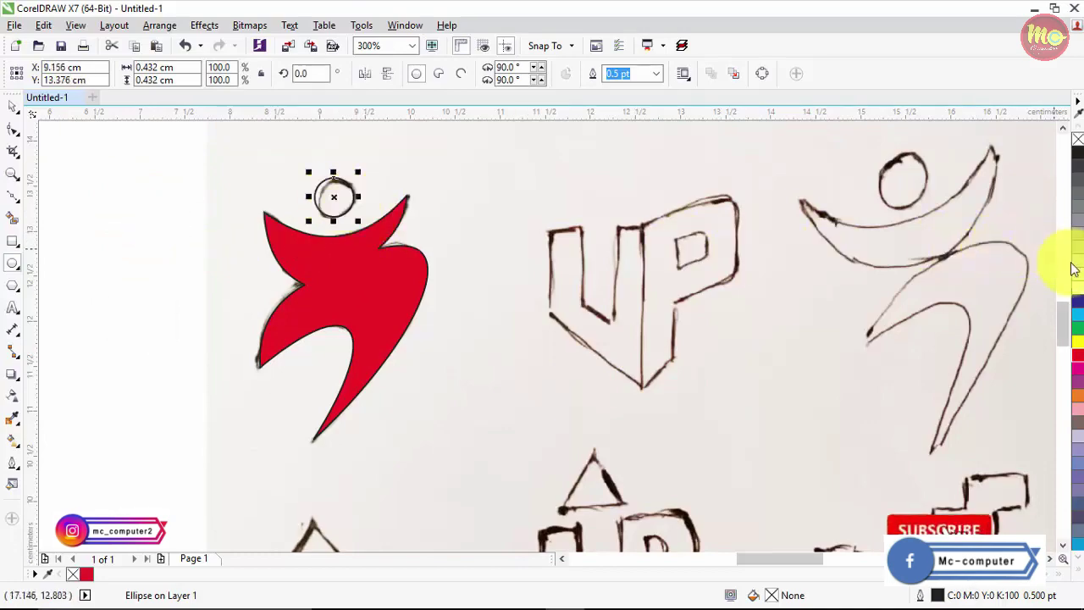
left_click(1078, 153)
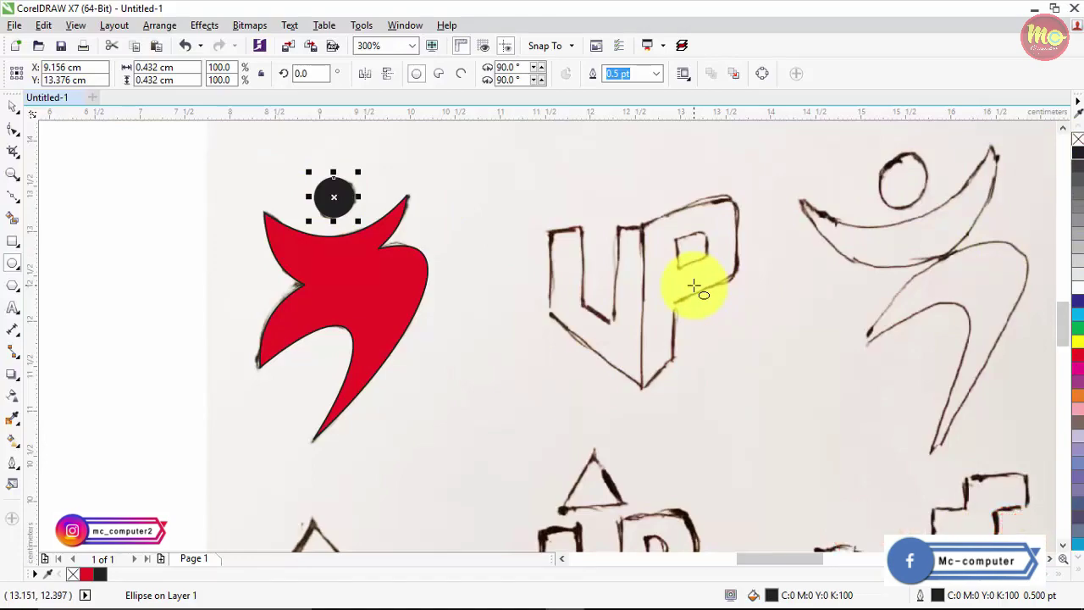
left_click(12, 103)
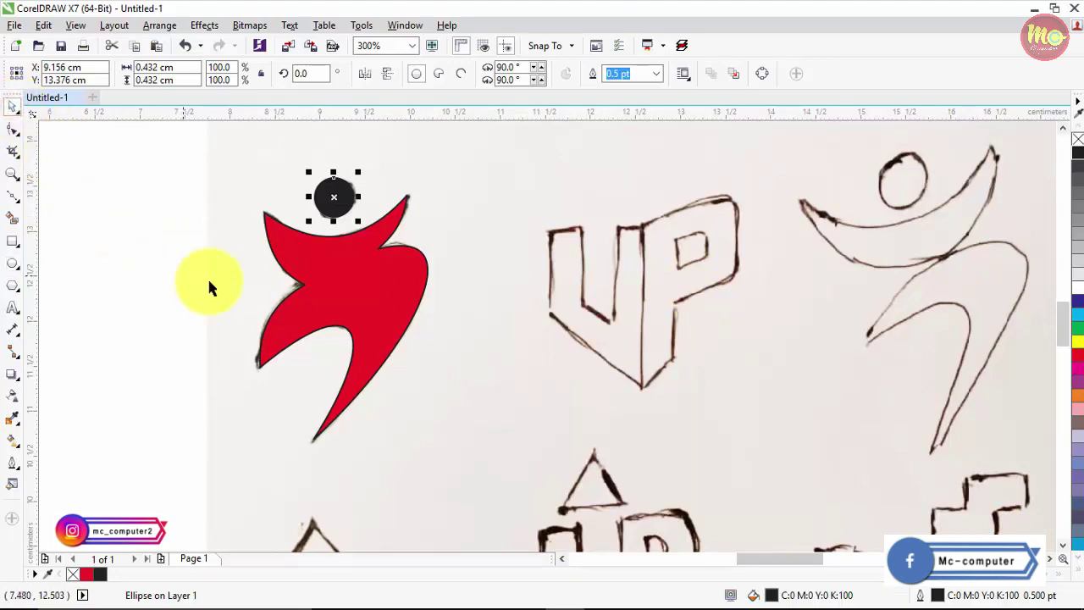
left_click(1051, 559)
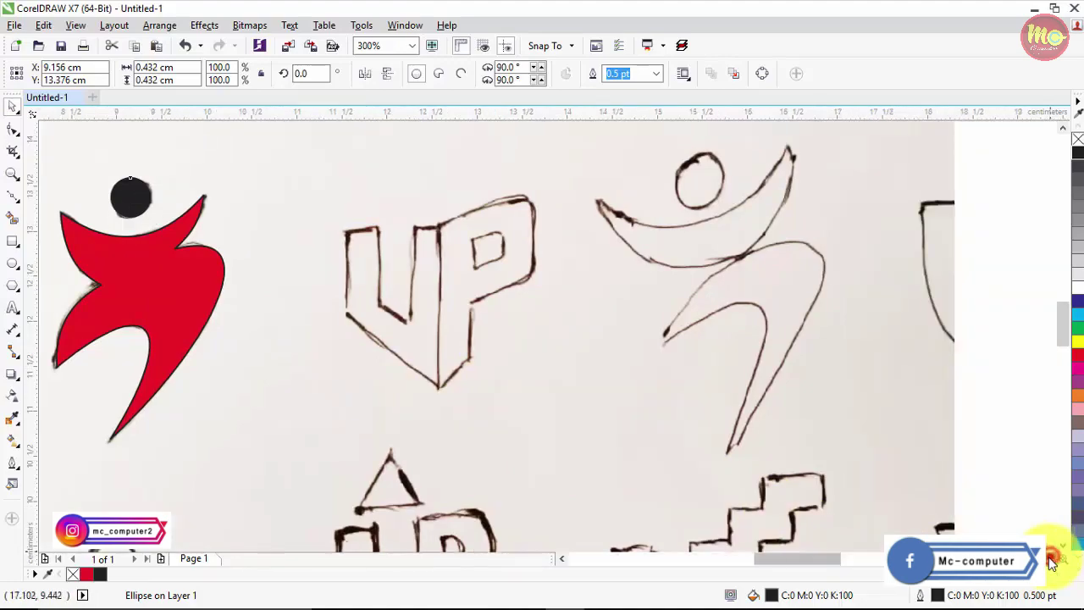
left_click(1050, 559)
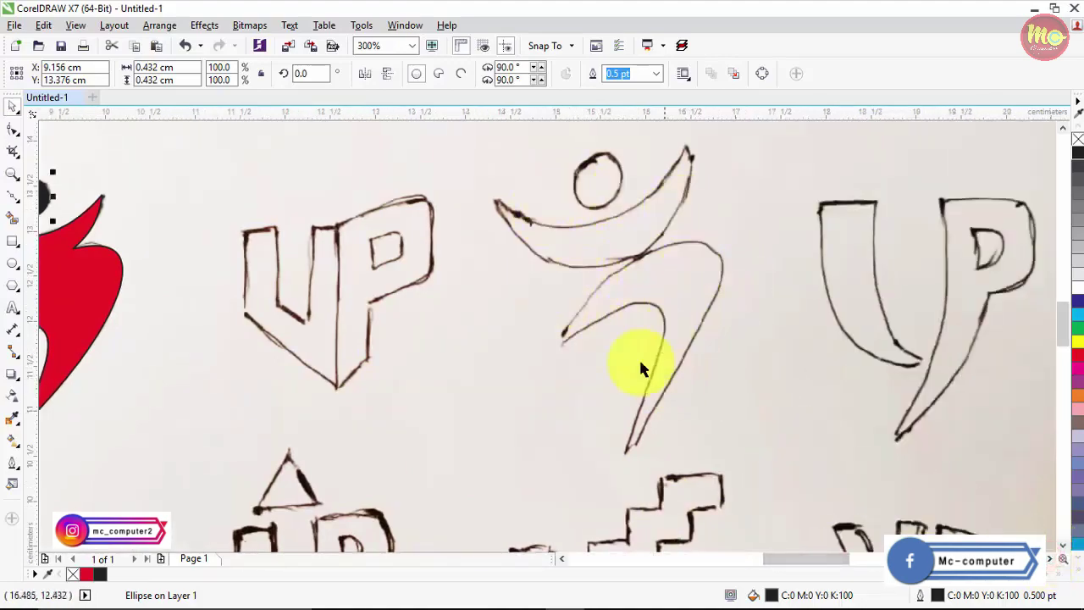
Trace the second human figure's crescent arms as a closed 3-Point Curve outline about 2.13 cm wide and 1.34 cm high
left_click(13, 196)
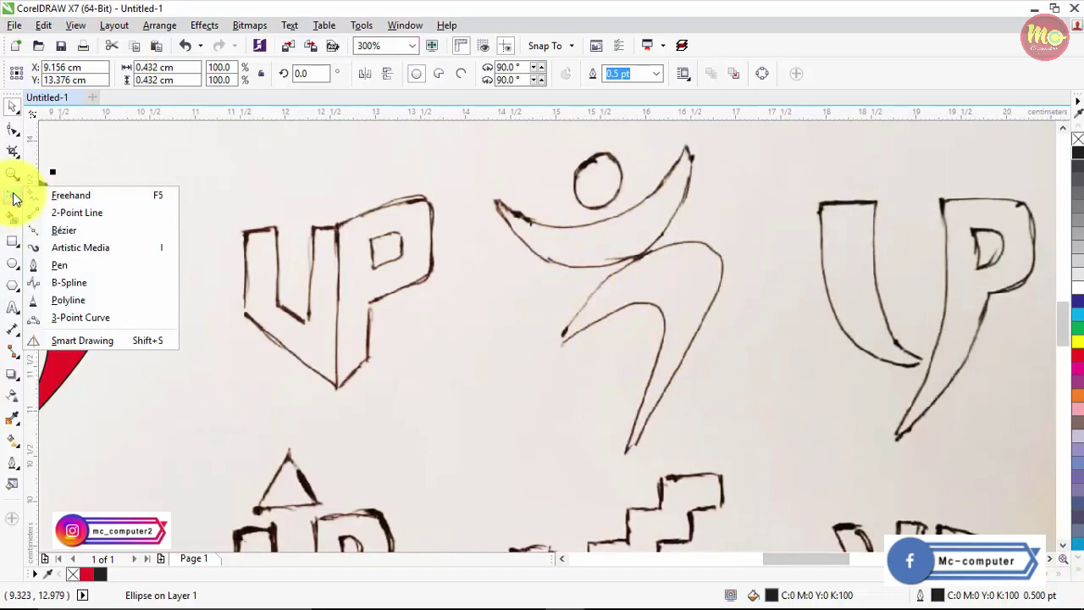
left_click(81, 319)
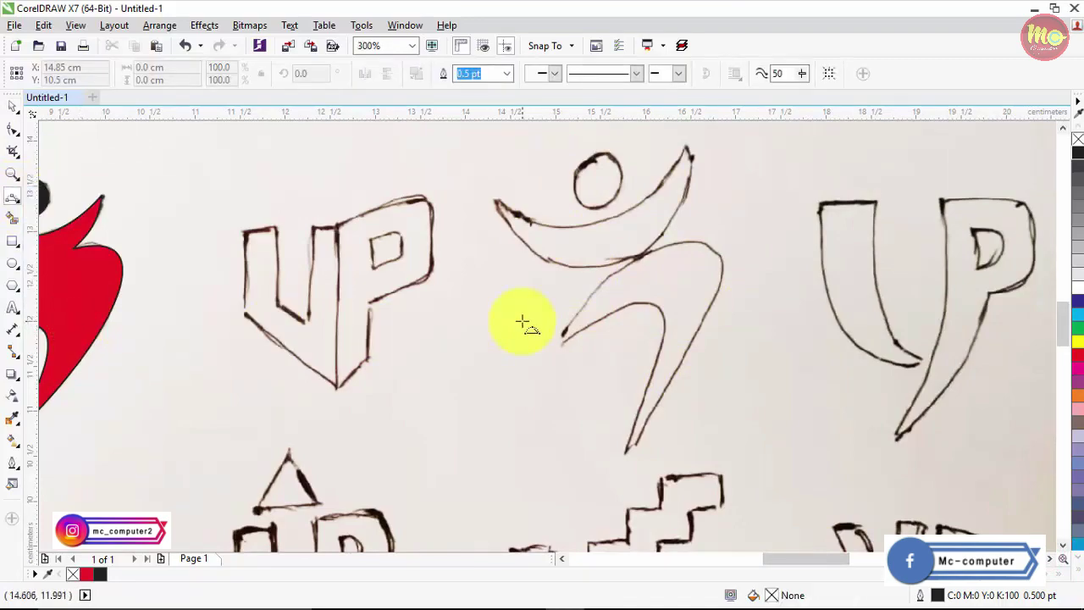
left_click_drag(496, 200, 688, 146)
left_click(603, 221)
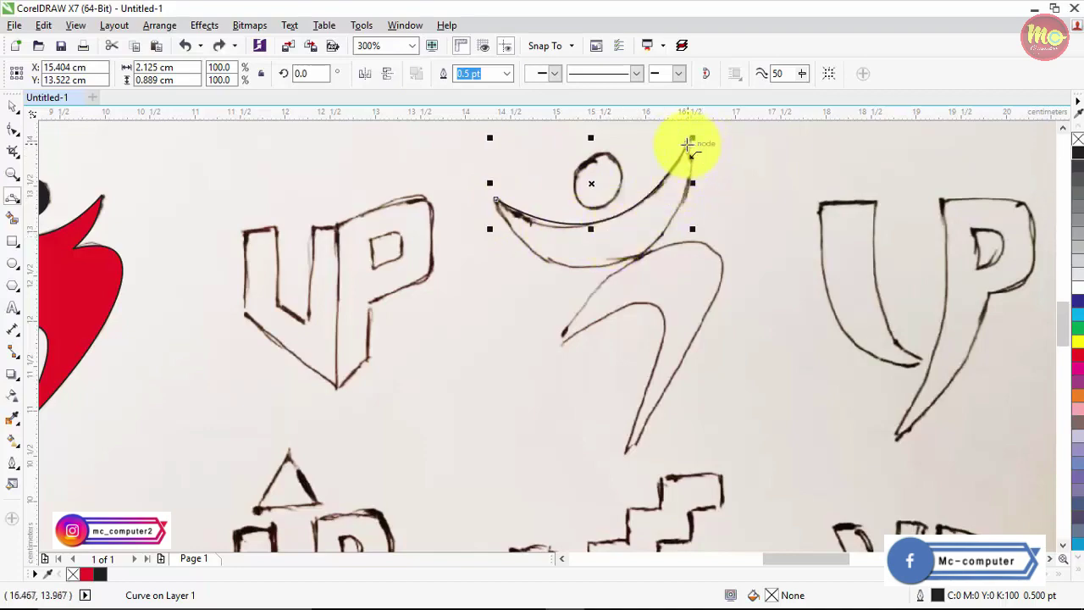
left_click(687, 145)
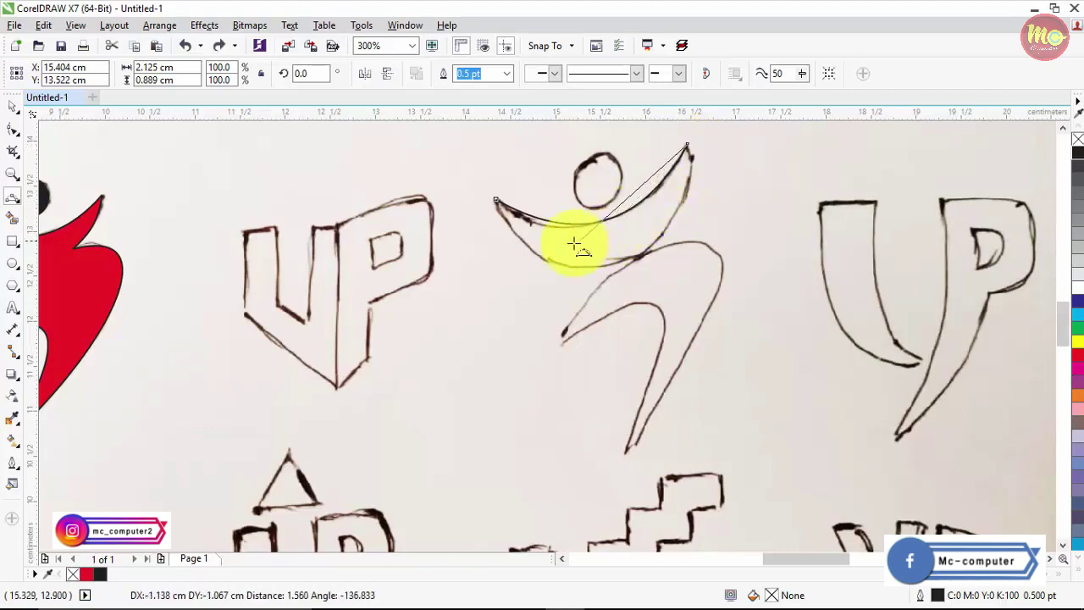
left_click_drag(492, 199, 496, 201)
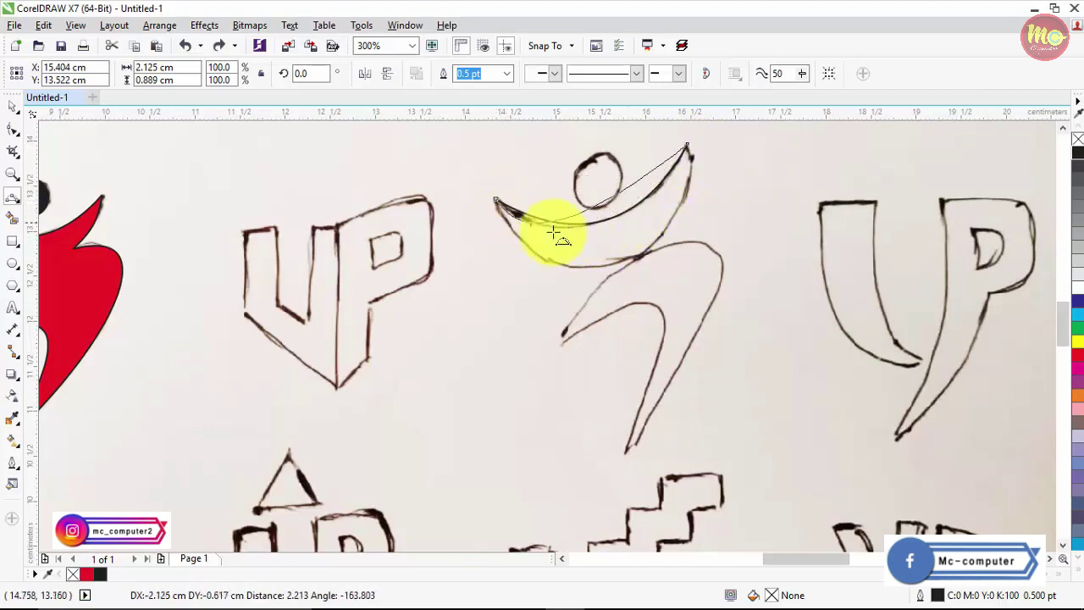
left_click(614, 264)
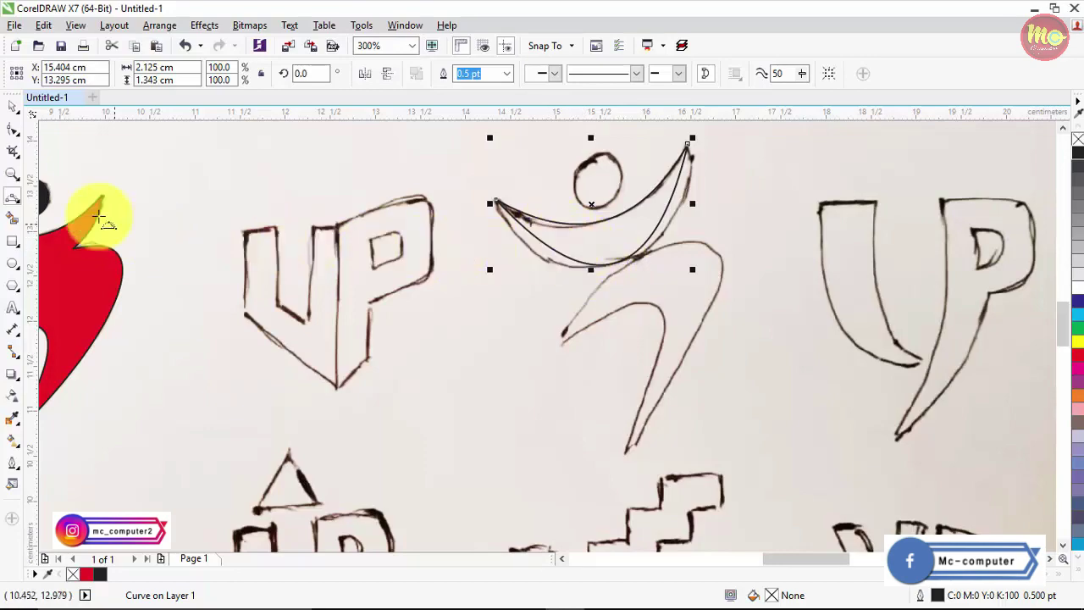
Adjust the node handles at both tips of the crescent so its lower curve follows the sketched arms
left_click(13, 133)
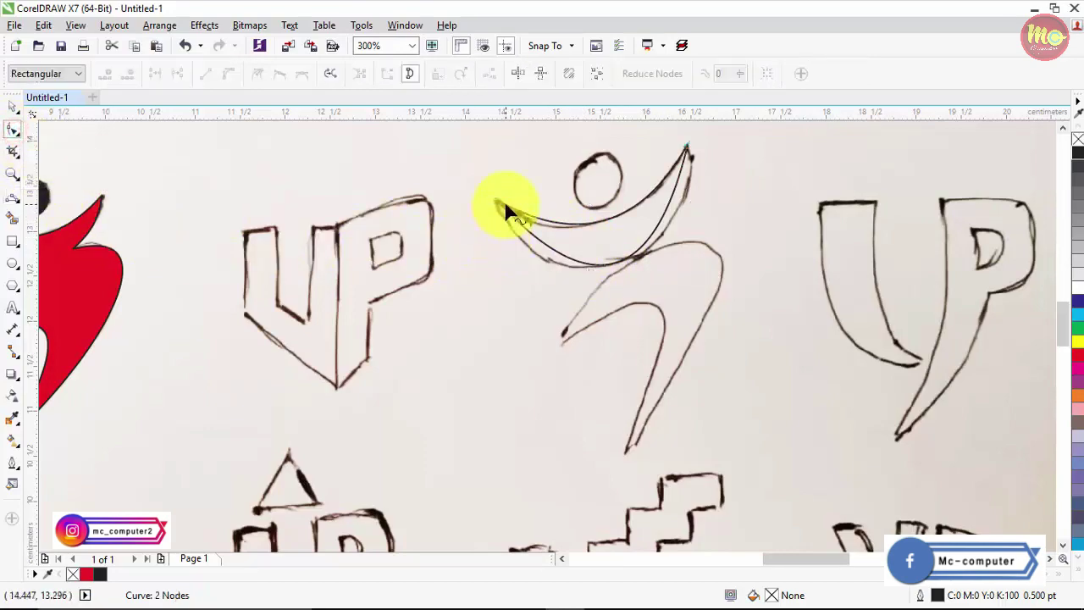
left_click(496, 203)
left_click_drag(590, 298, 549, 301)
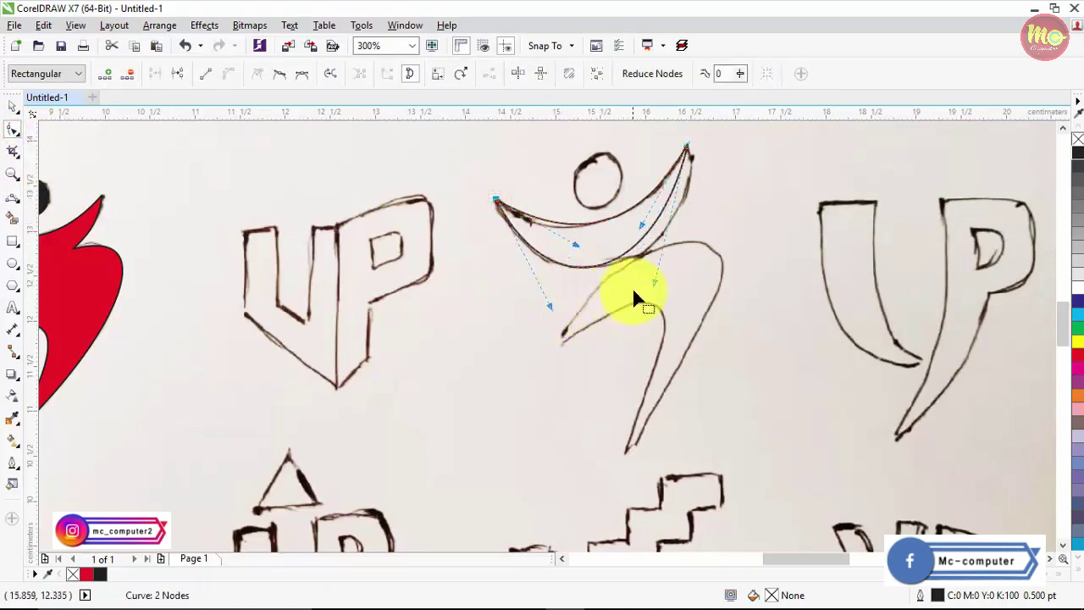
left_click(652, 288)
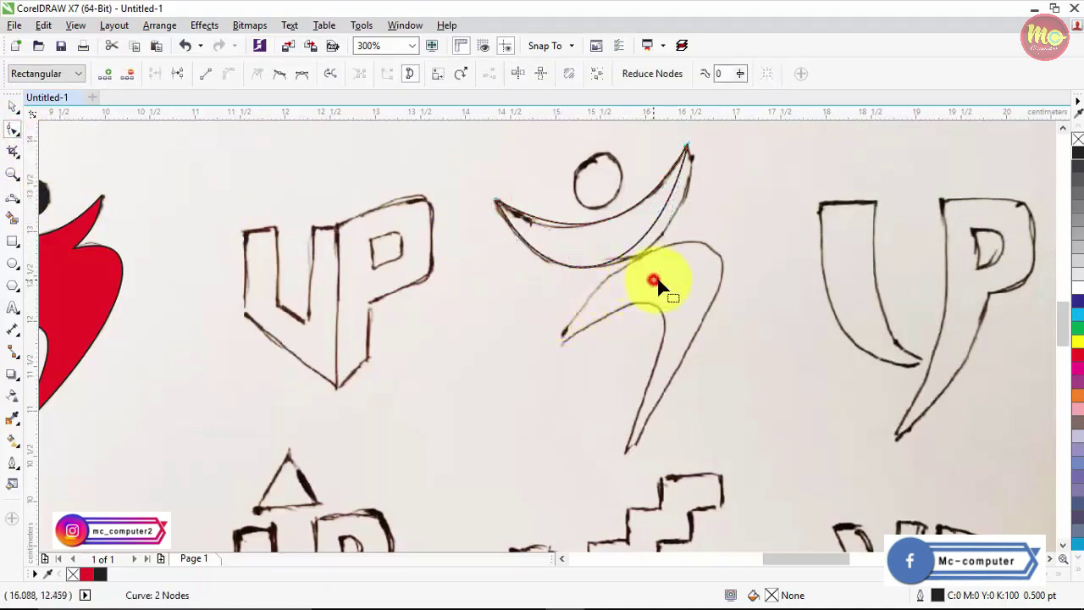
left_click(686, 145)
left_click_drag(655, 279, 678, 267)
left_click(686, 145)
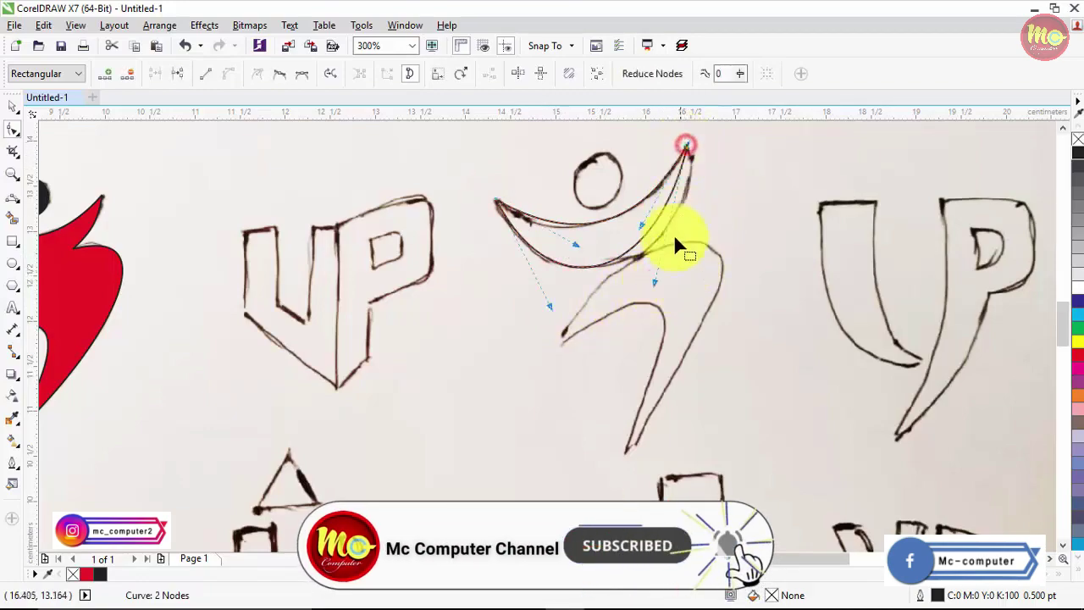
left_click_drag(652, 279, 695, 276)
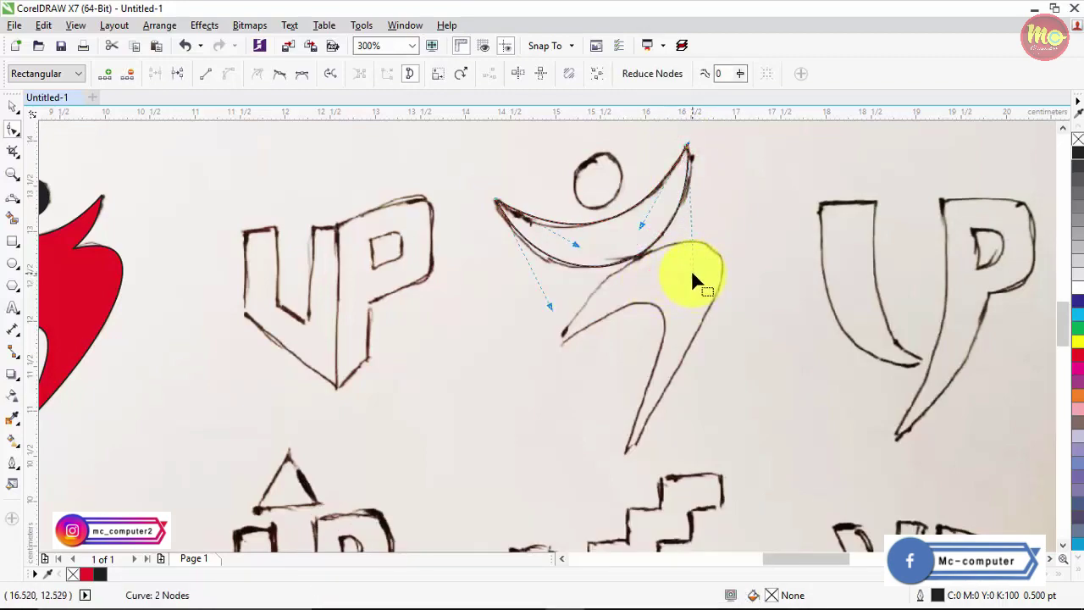
Trace the second figure's lower body with connected 3-Point Curves, closing an outline about 1.79 cm wide and 2.37 cm high
left_click(8, 202)
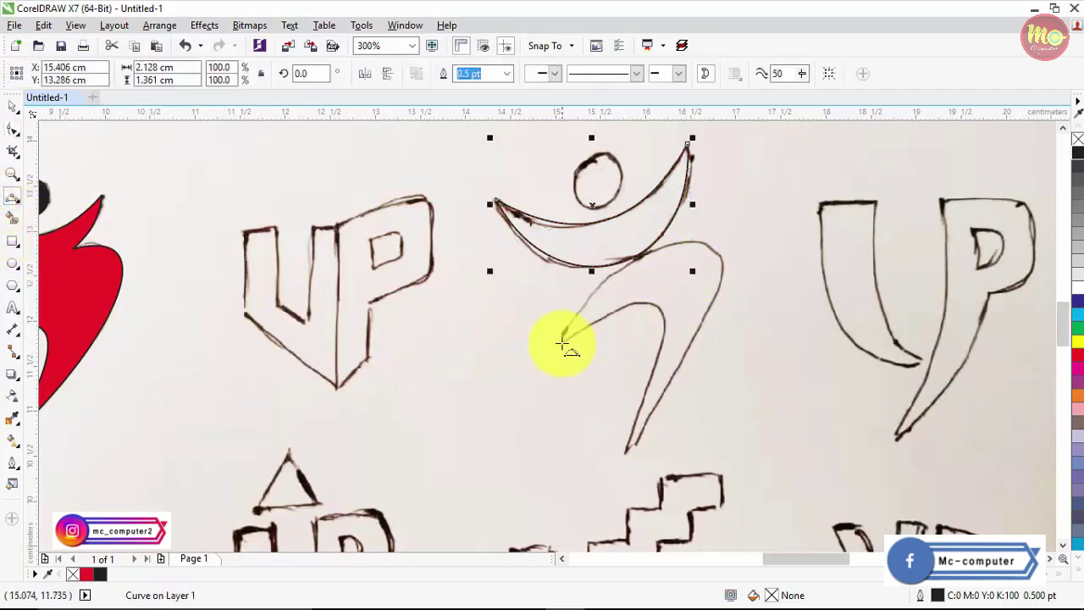
left_click(562, 341)
left_click_drag(629, 449, 657, 308)
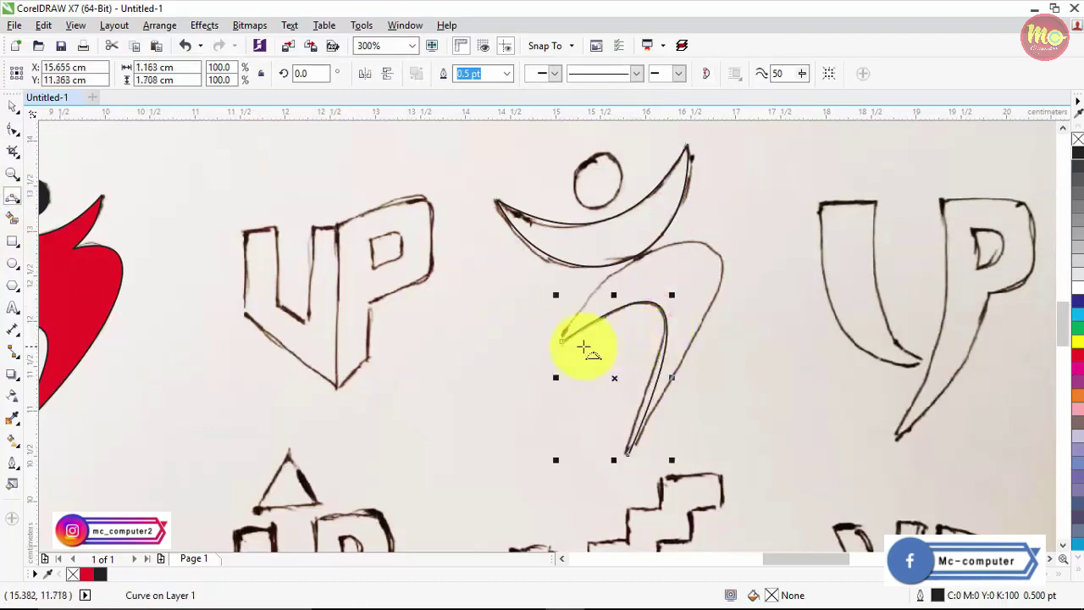
left_click(564, 342)
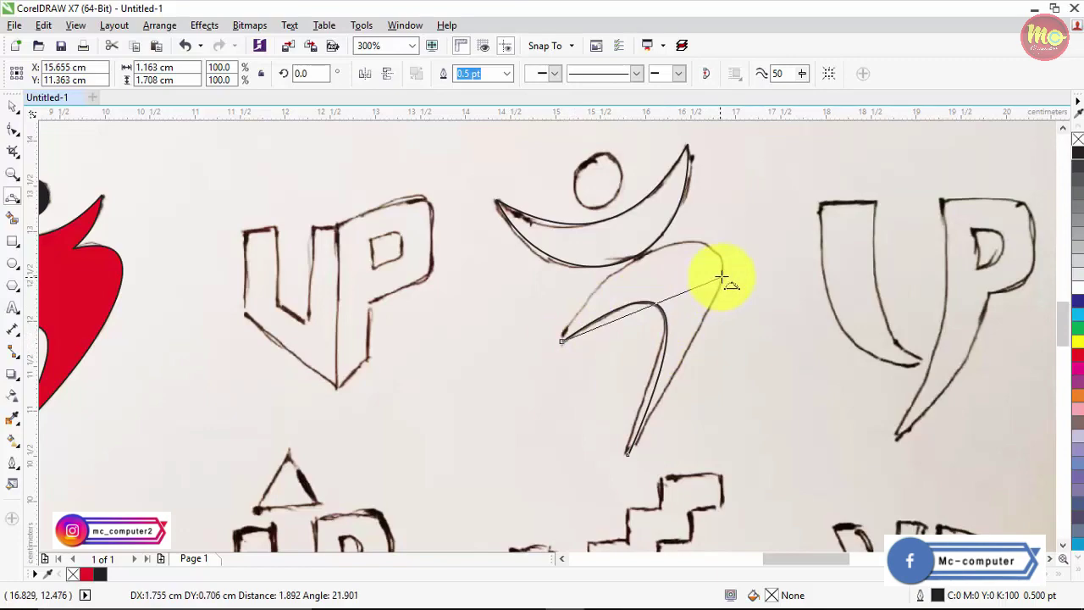
left_click_drag(722, 275, 683, 247)
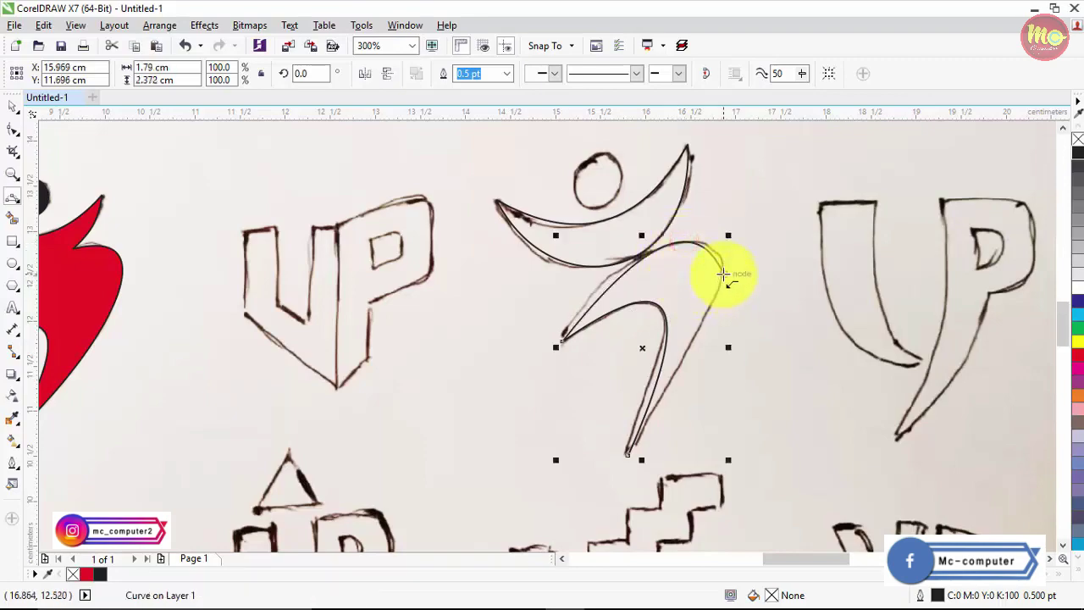
left_click(723, 273)
left_click_drag(667, 362, 709, 316)
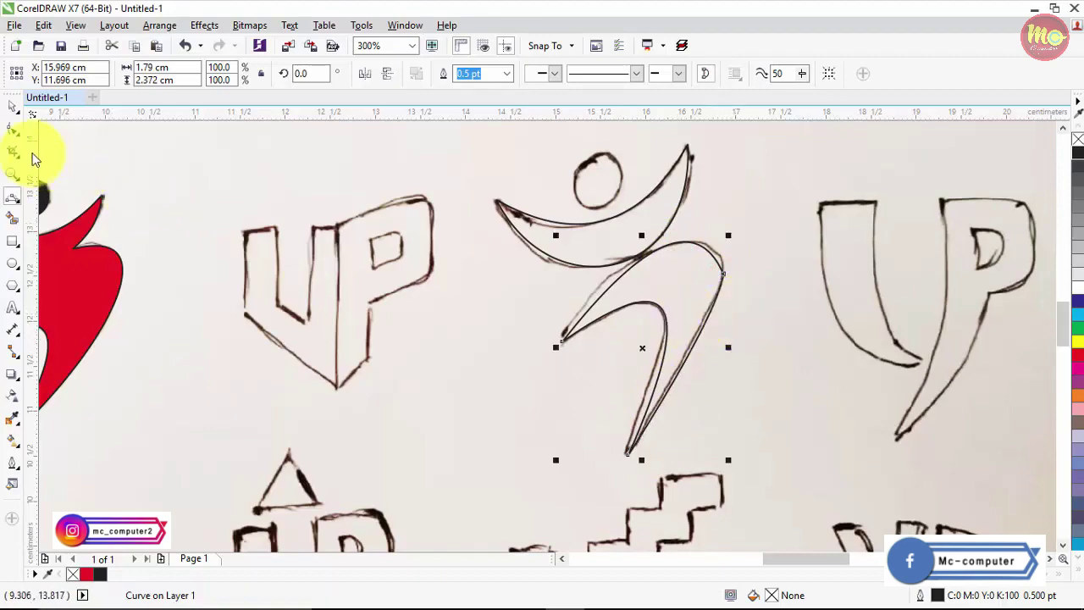
Refine the lower body's outer and inner curves with their node handles to match the sketch
left_click(13, 129)
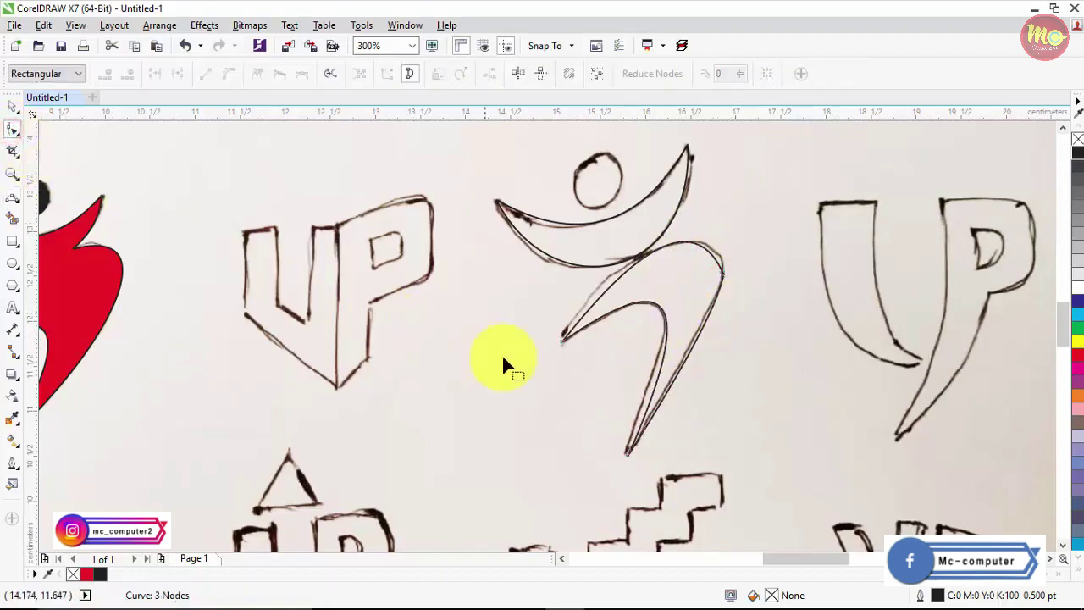
left_click(564, 342)
mouse_move(640, 238)
left_mouse_down()
mouse_move(624, 228)
mouse_move(625, 238)
left_mouse_up()
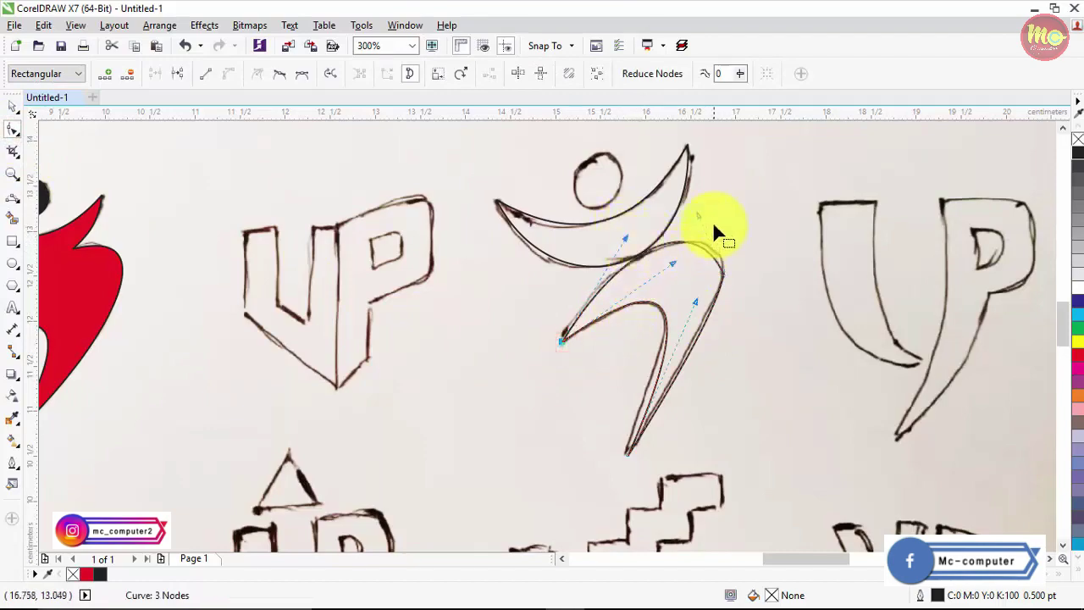
left_click_drag(698, 216, 727, 221)
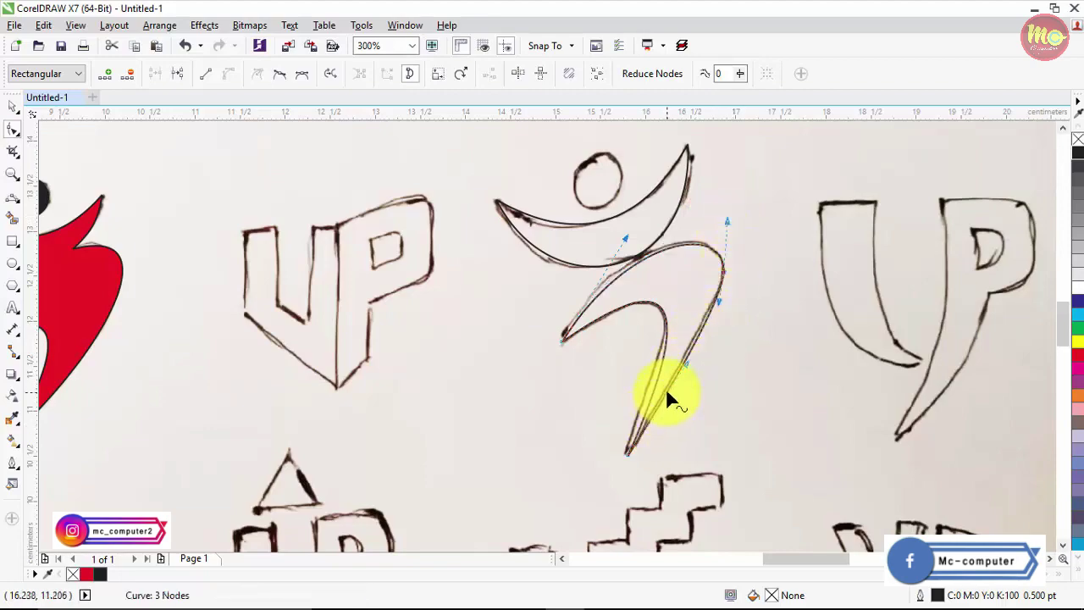
mouse_move(685, 368)
left_mouse_down()
mouse_move(701, 385)
mouse_move(688, 377)
left_mouse_up()
left_click_drag(696, 312, 684, 310)
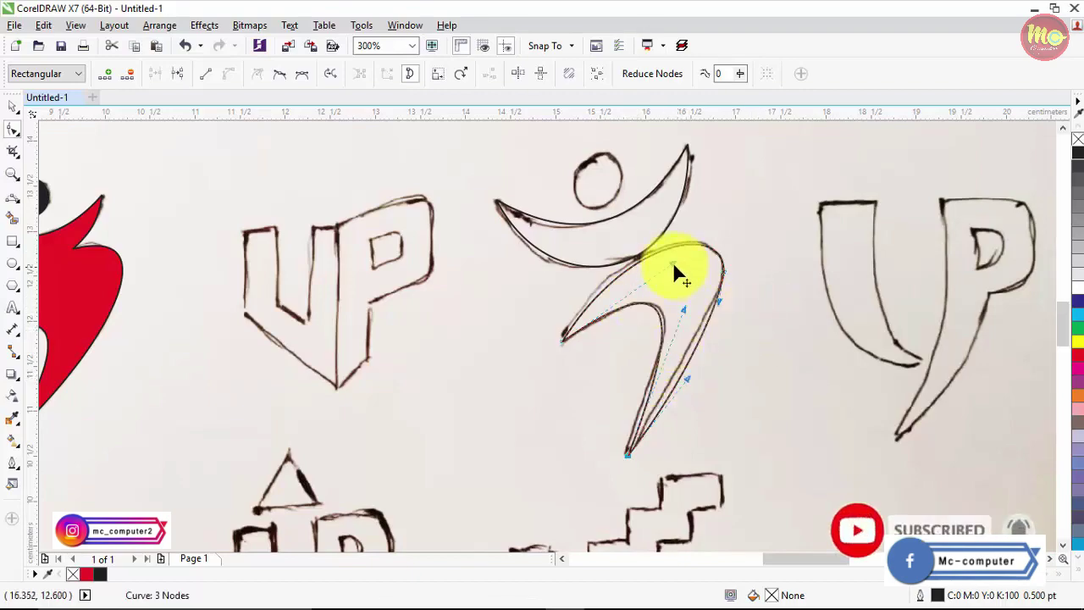
Draw a head circle about 0.55 cm in diameter and fill the arms red, the lower body blue and the head black
left_click(17, 264)
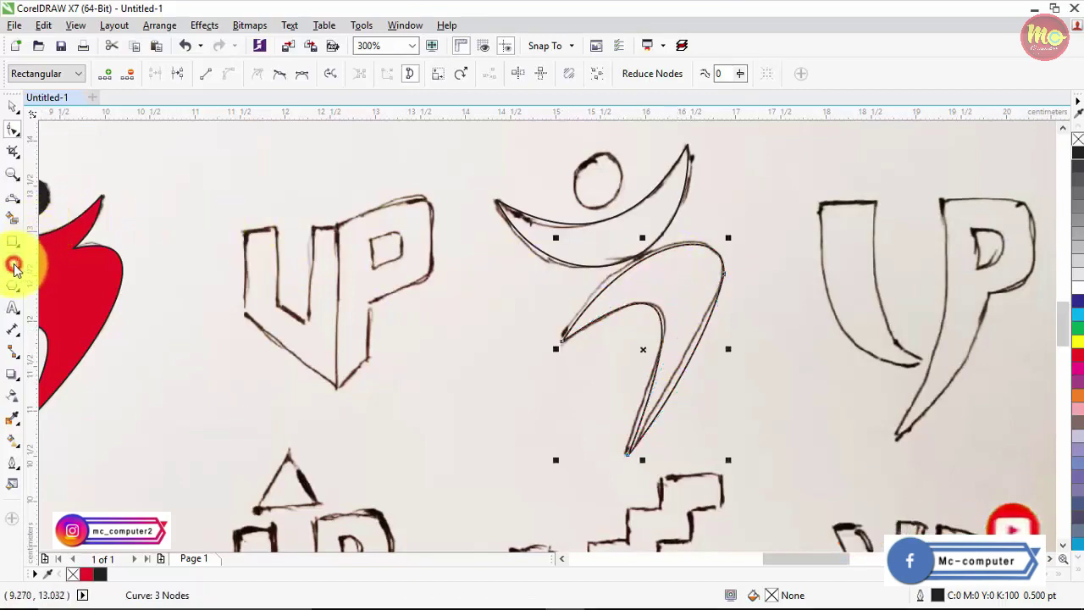
mouse_move(450, 293)
left_mouse_down()
mouse_move(492, 347)
mouse_move(604, 206)
mouse_move(596, 177)
left_mouse_up()
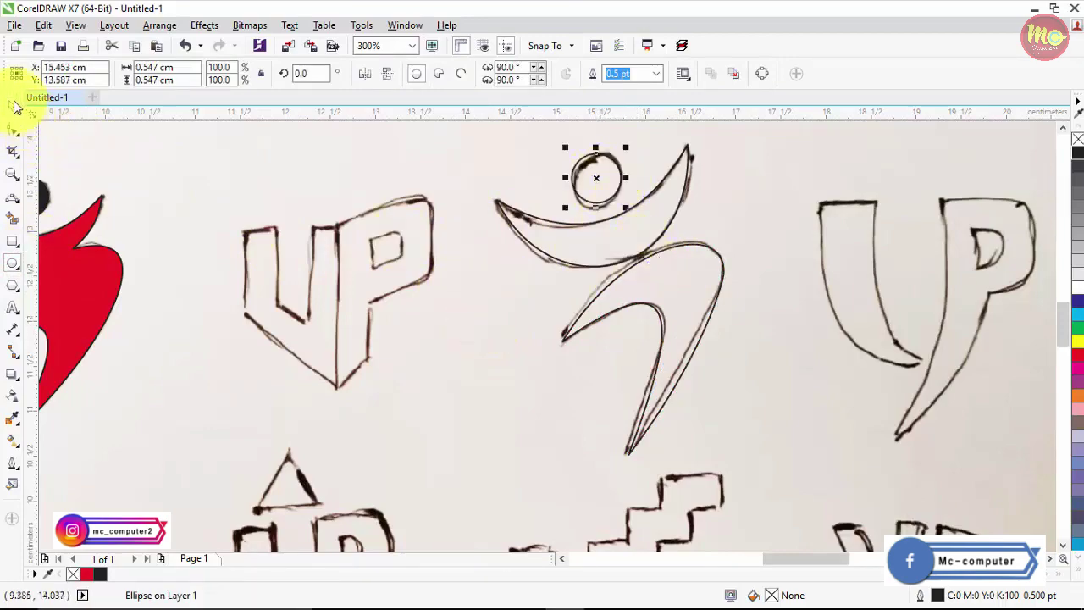
left_click(563, 250)
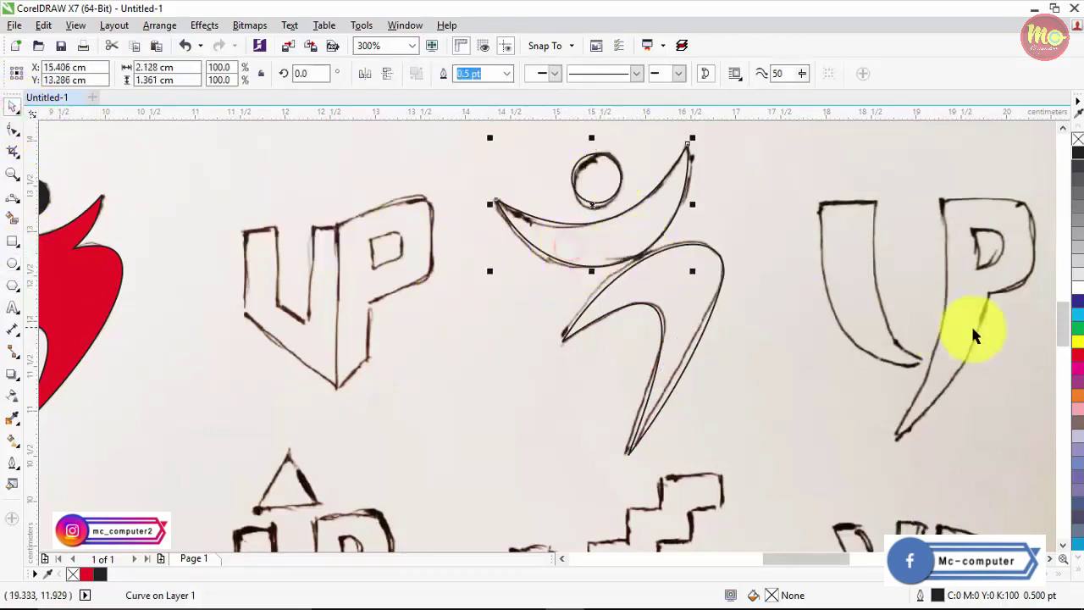
left_click(1078, 362)
left_click(702, 302)
left_click(1078, 305)
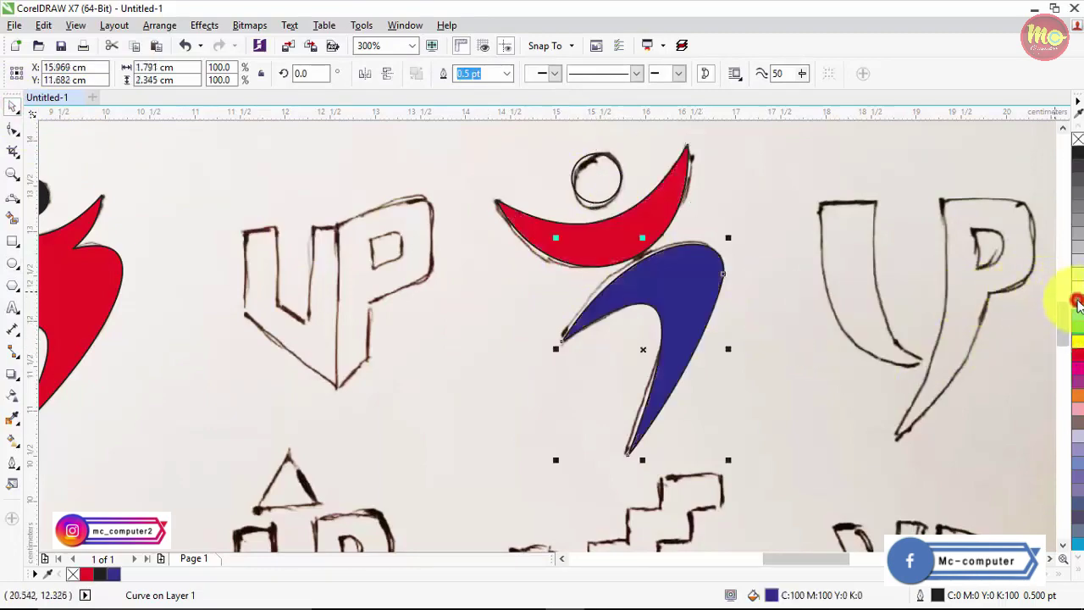
left_click(603, 180)
left_click(1078, 153)
Draw a three-sided polygon about 0.87 cm wide and 0.63 cm high and place it over the lower-row UP sketch's arrowhead
scroll(684, 236, "down", 2)
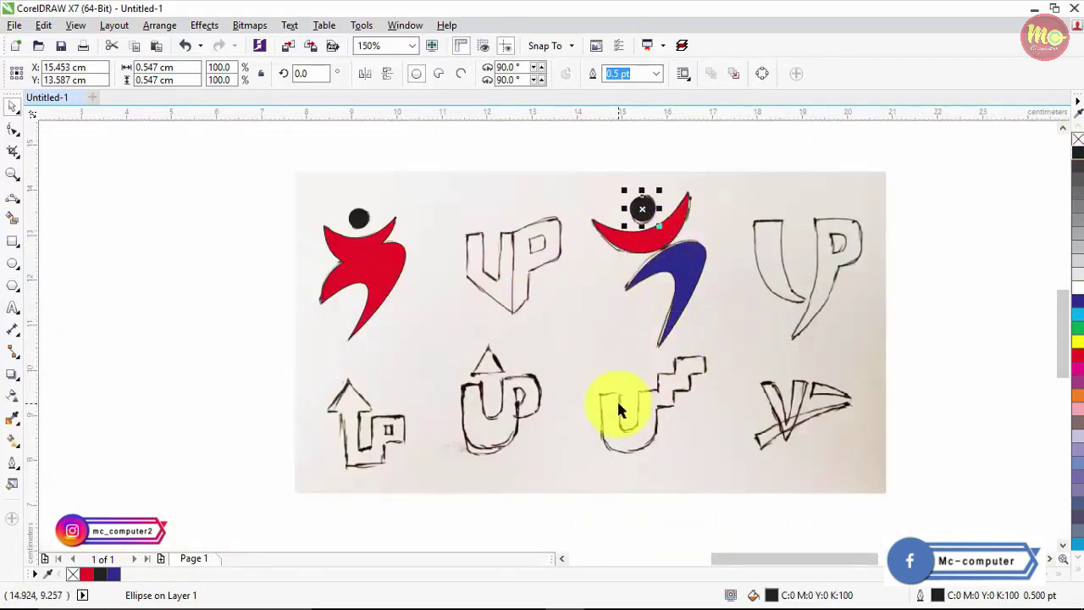
left_click(13, 176)
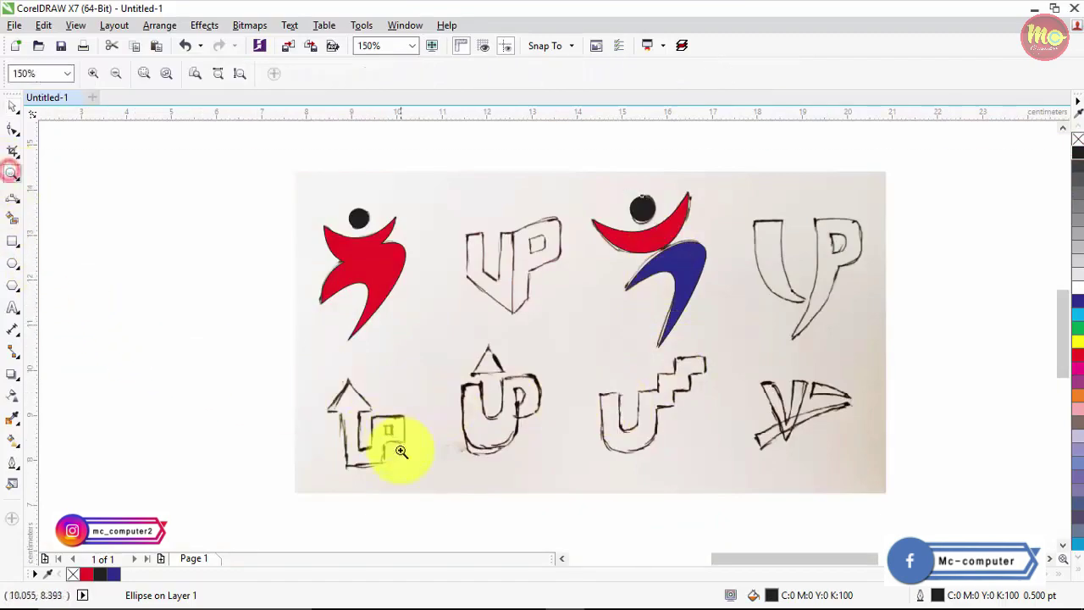
mouse_move(281, 322)
left_mouse_down()
mouse_move(520, 450)
mouse_move(582, 501)
left_mouse_up()
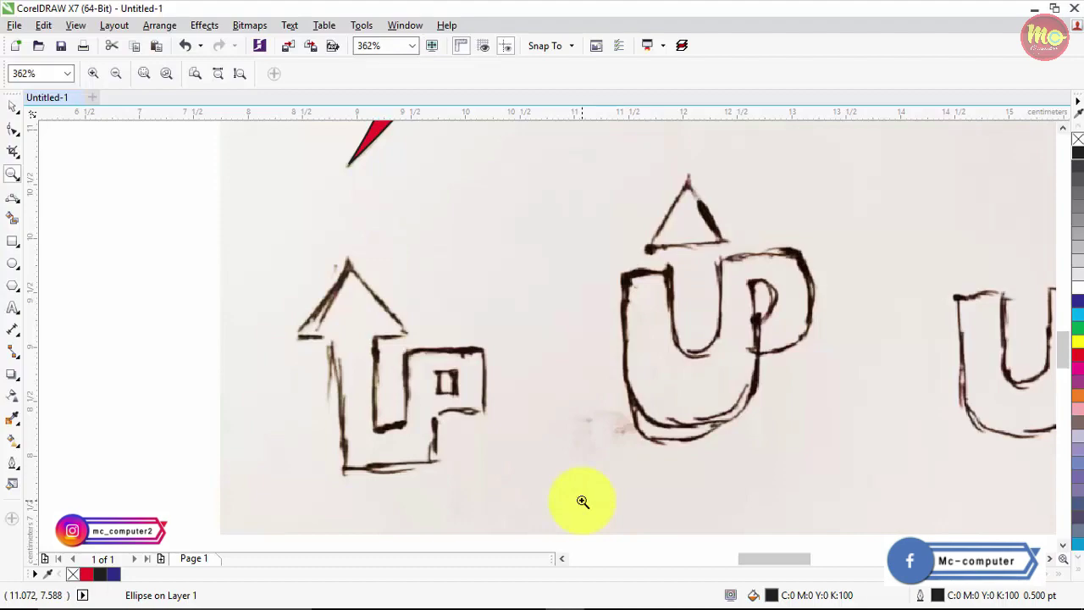
left_click(14, 289)
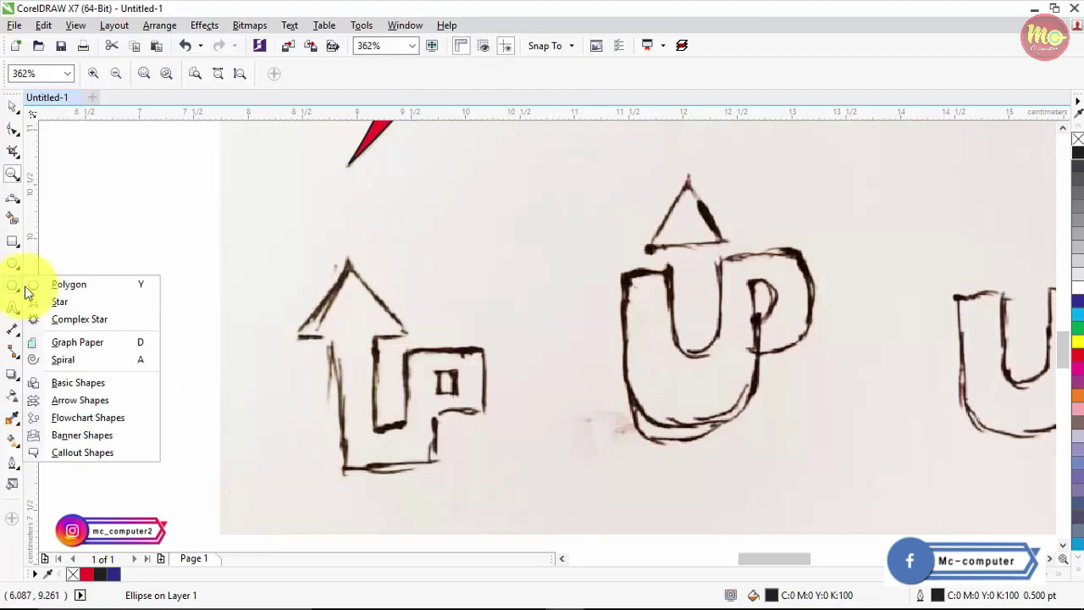
left_click(67, 284)
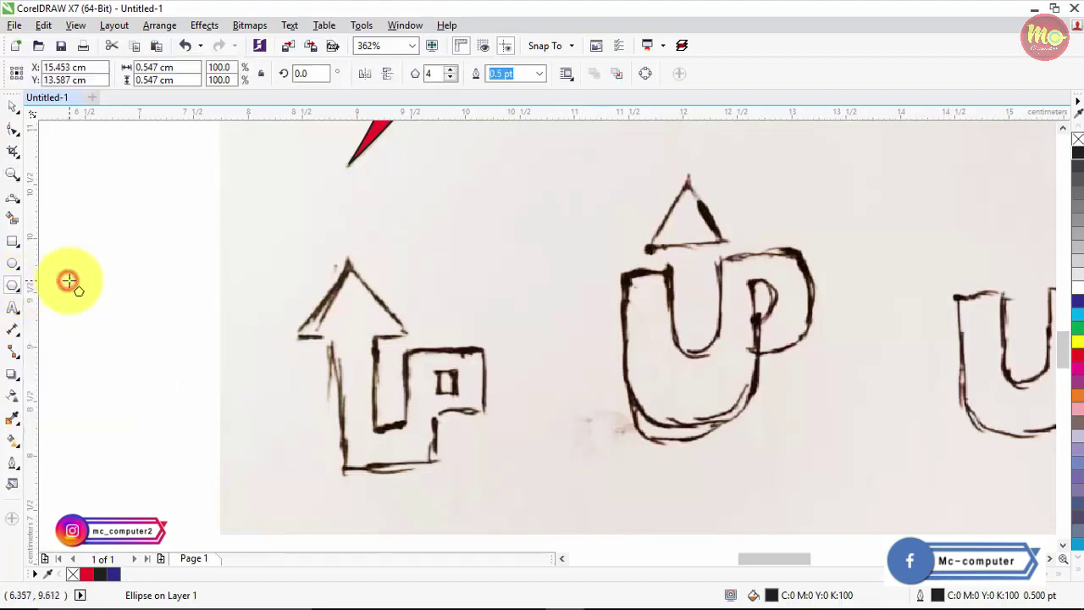
left_click(450, 77)
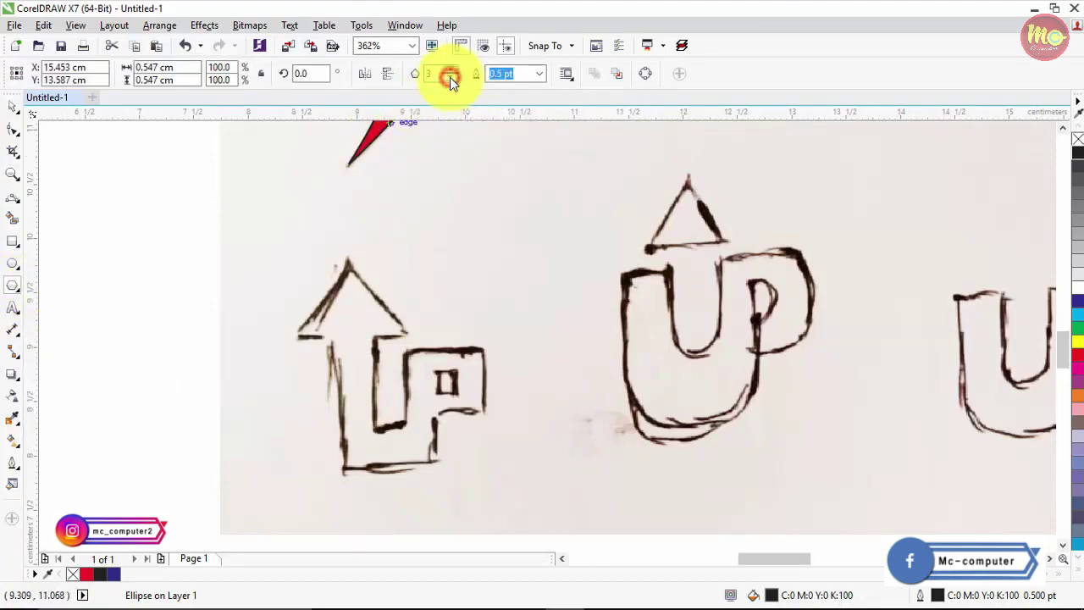
left_click_drag(422, 233, 532, 325)
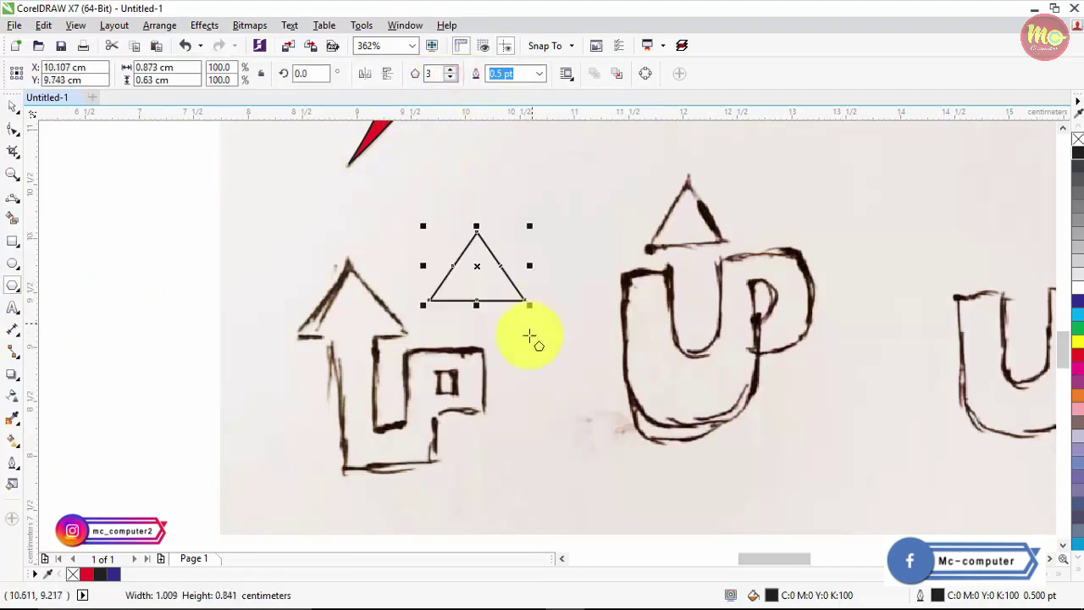
mouse_move(477, 261)
left_mouse_down()
mouse_move(350, 307)
mouse_move(351, 296)
left_mouse_up()
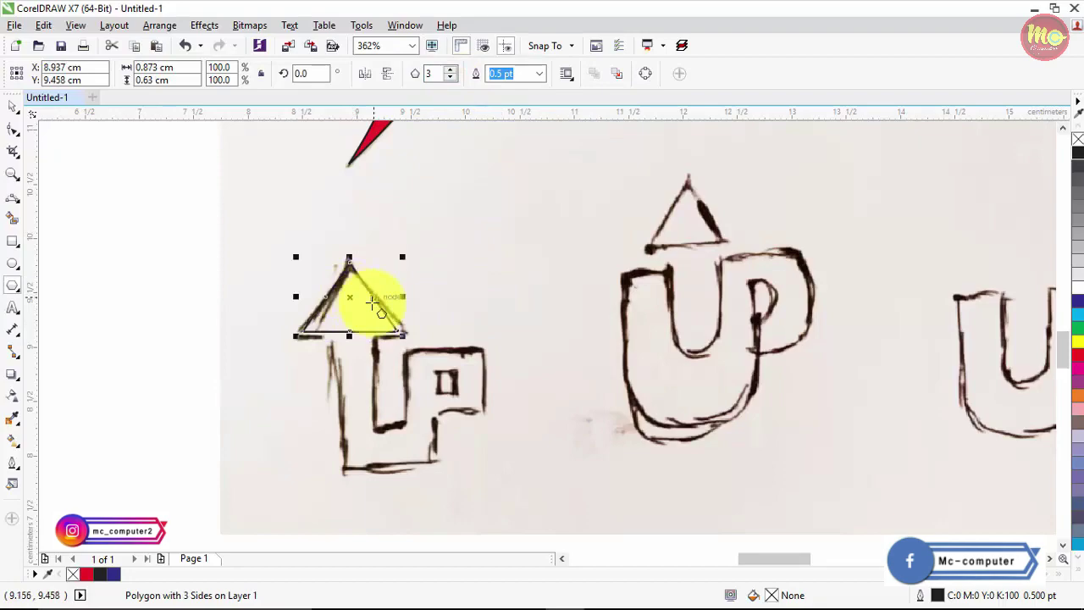
Draw two overlapping rectangles for the arrow logo's U, a stem about 0.34 × 1.25 cm and a base about 0.90 × 0.37 cm
left_click(10, 244)
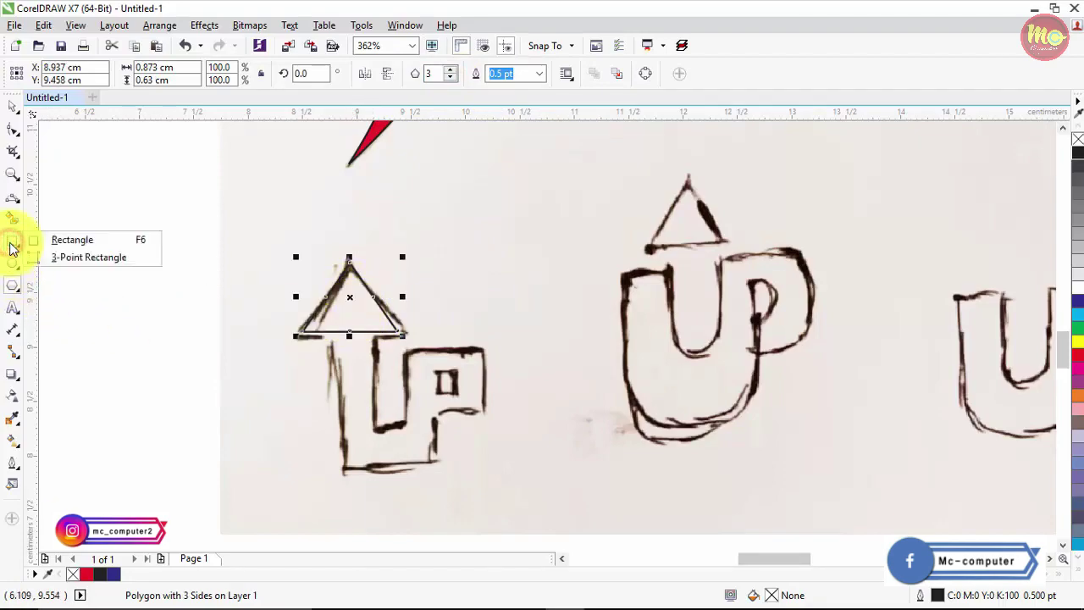
left_click(59, 238)
left_click_drag(336, 333, 372, 466)
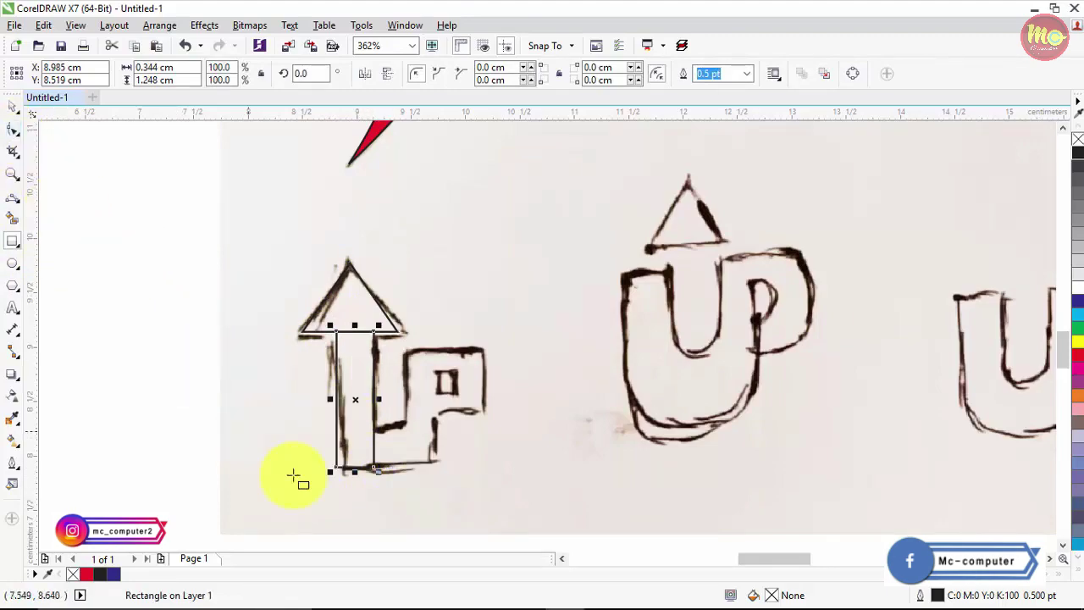
left_click_drag(337, 467, 435, 426)
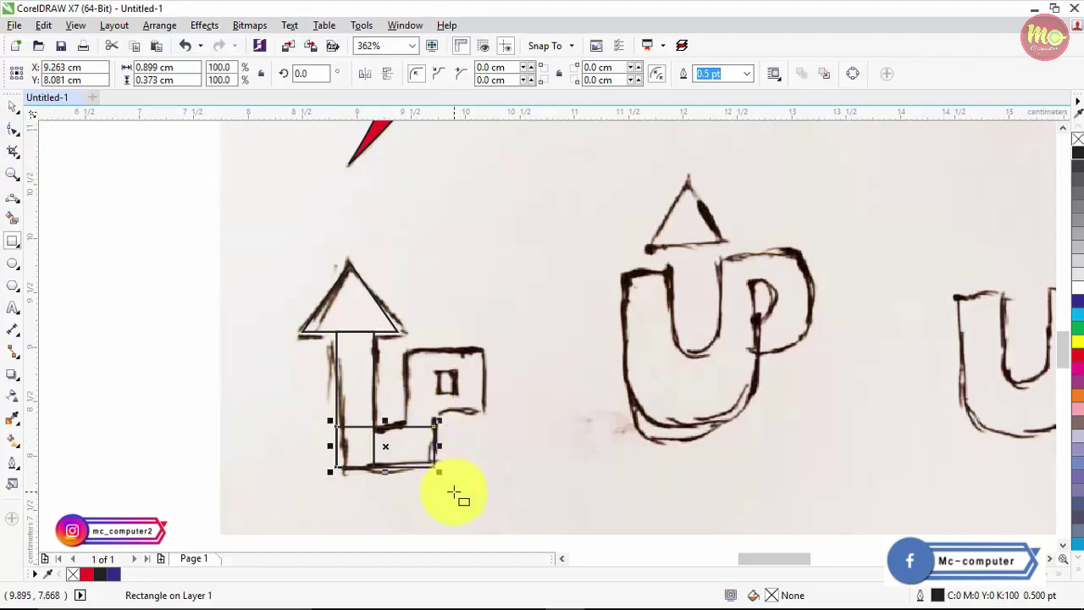
Draw two rectangles for the arrow logo's P, a head about 0.72 × 0.56 cm and a connector about 0.26 × 0.52 cm down to the base
left_click(12, 241)
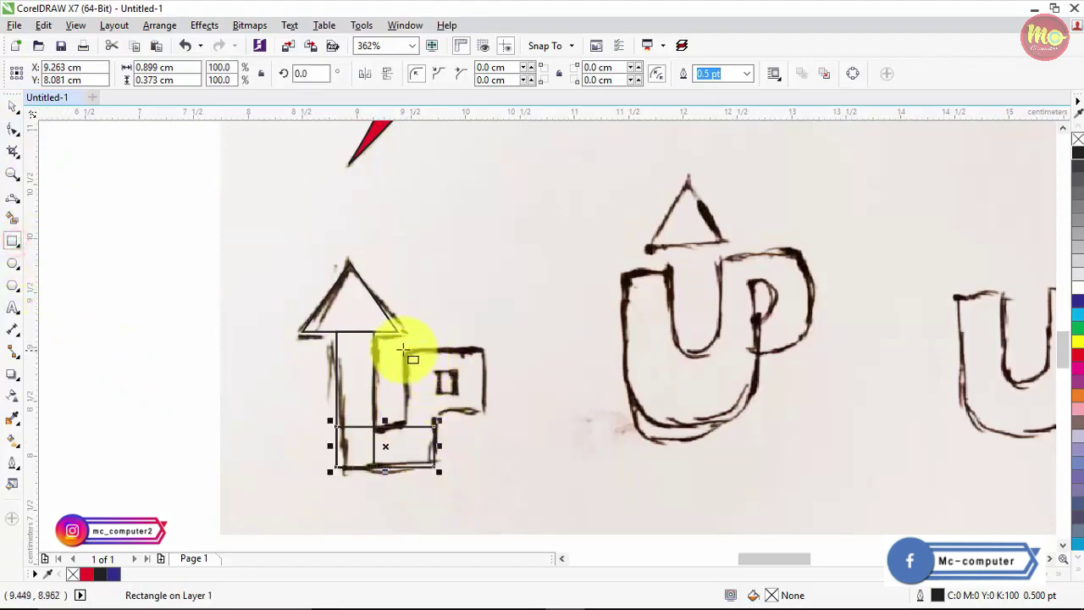
left_click_drag(405, 349, 488, 415)
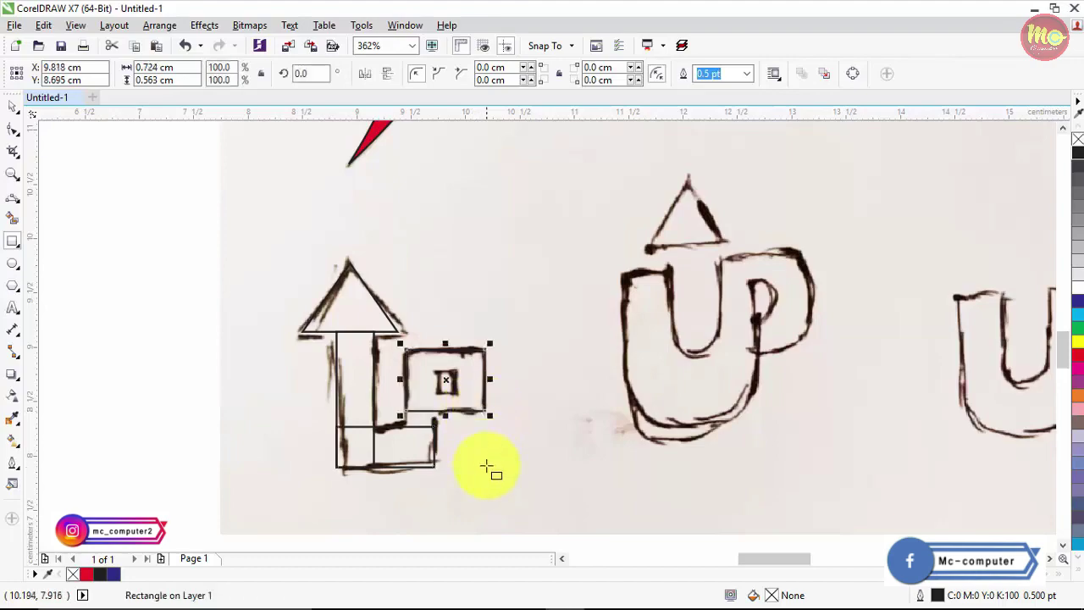
left_click_drag(436, 462, 406, 409)
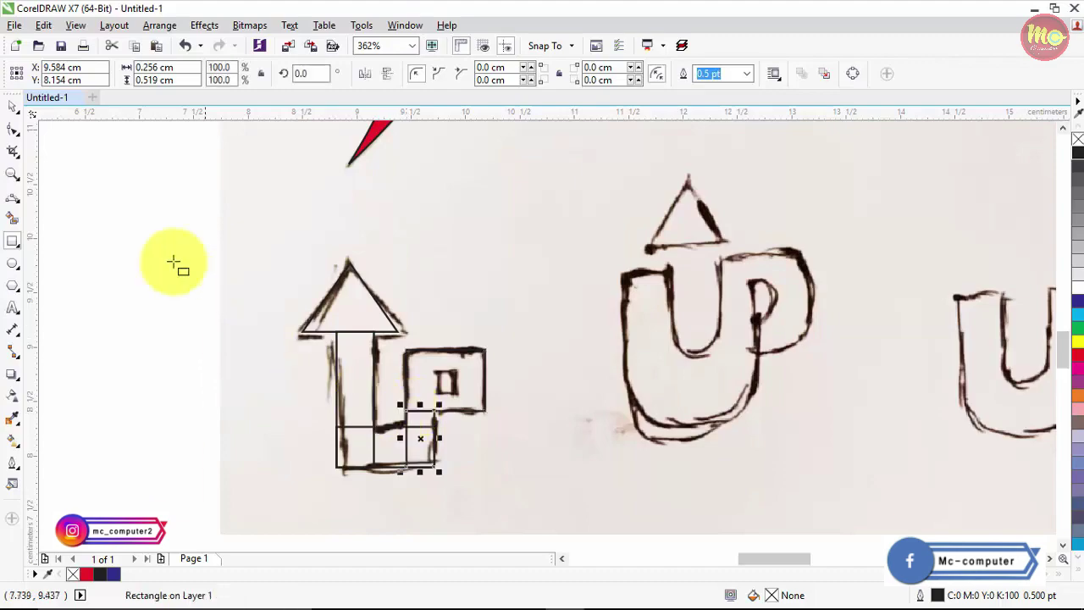
Move the arrow logo's triangle and four rectangles together off the sketch image onto the blank page beside it
left_click(13, 105)
scroll(209, 373, "down", 3)
left_click_drag(194, 285, 416, 484)
left_click(559, 558)
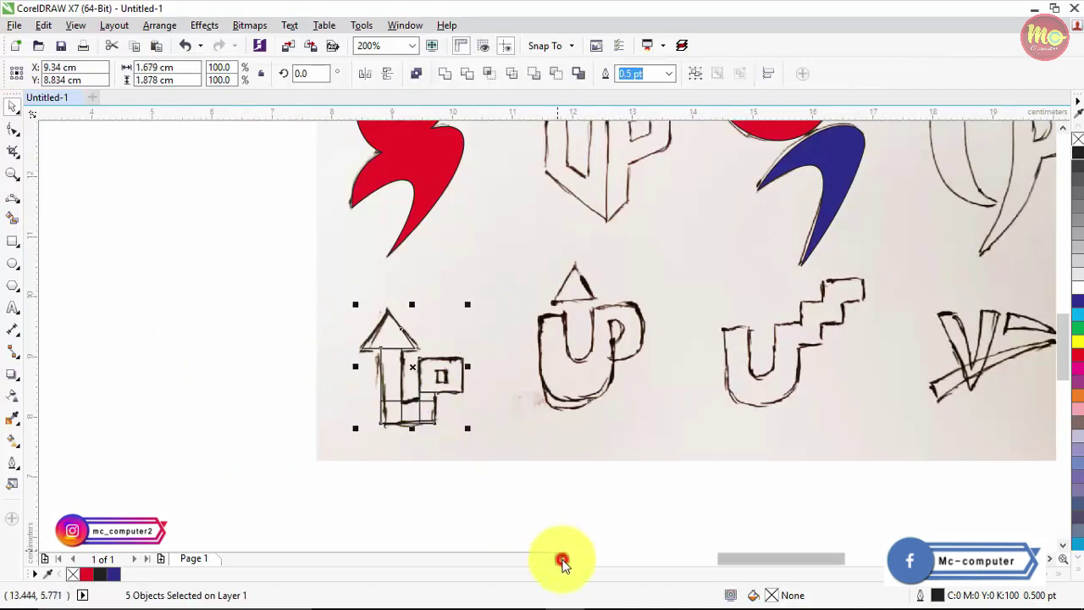
left_click(559, 558)
left_click_drag(514, 365, 325, 345)
scroll(337, 405, "up", 3)
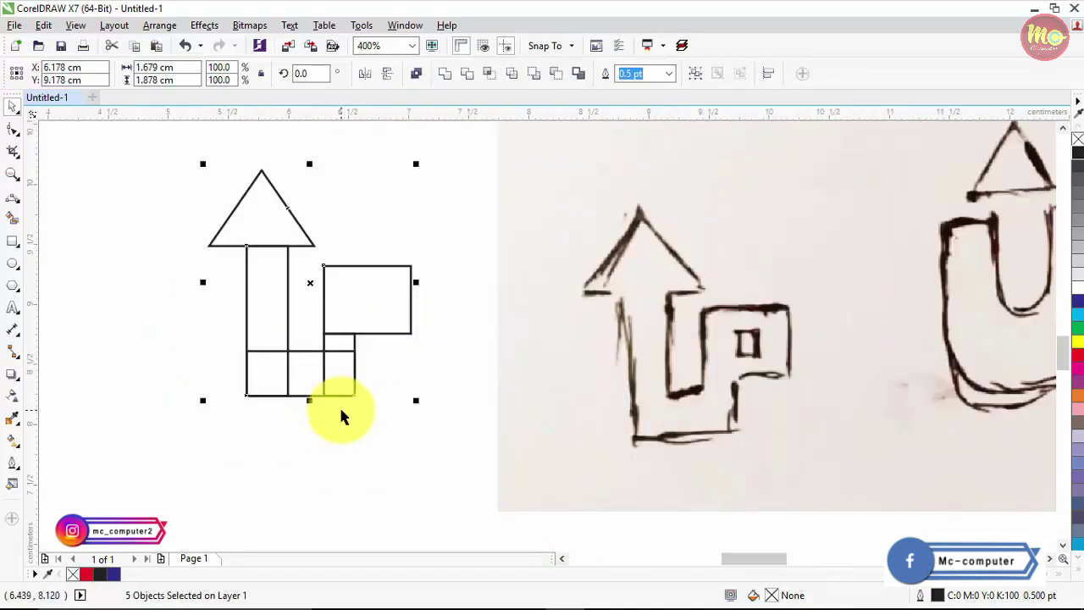
Align the tall stem rectangle and the triangle on their vertical centre line
left_click(377, 436)
left_click(280, 237)
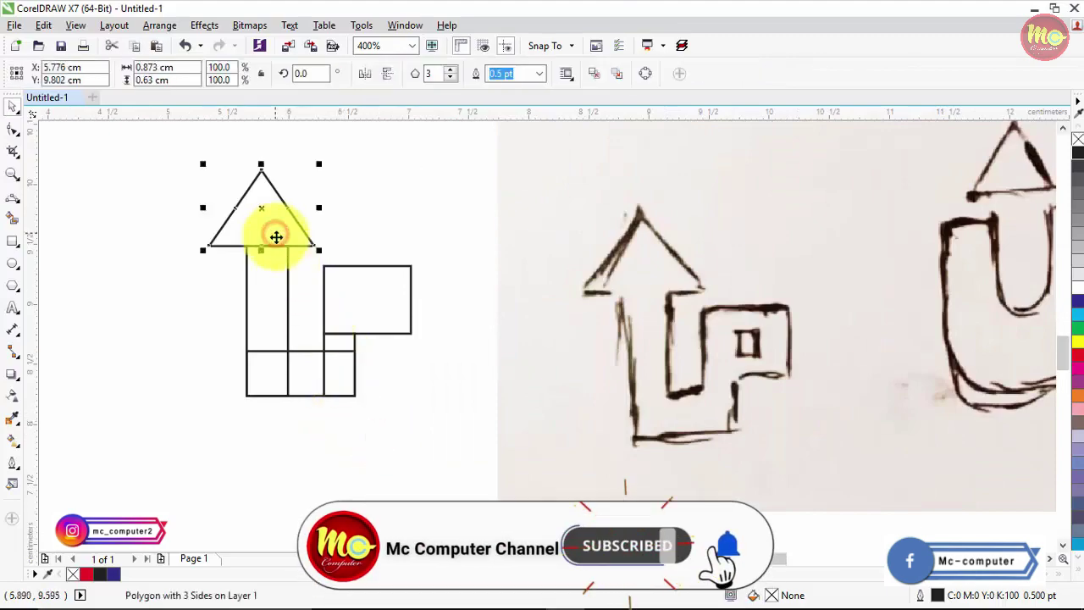
left_click(285, 288)
left_click(266, 194)
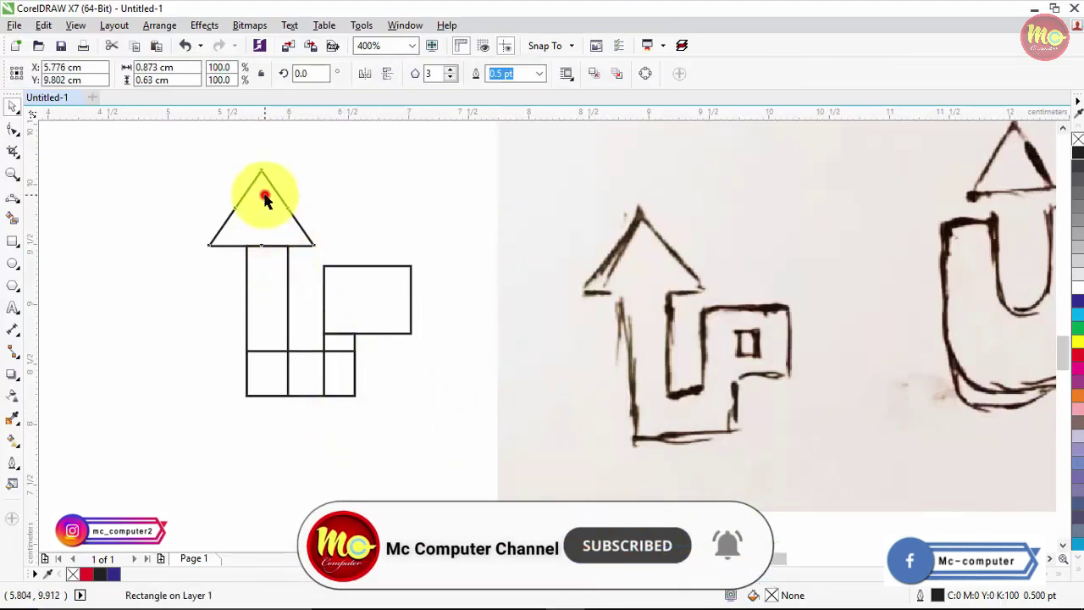
left_click(186, 240)
key("c")
left_click_drag(167, 145, 319, 425)
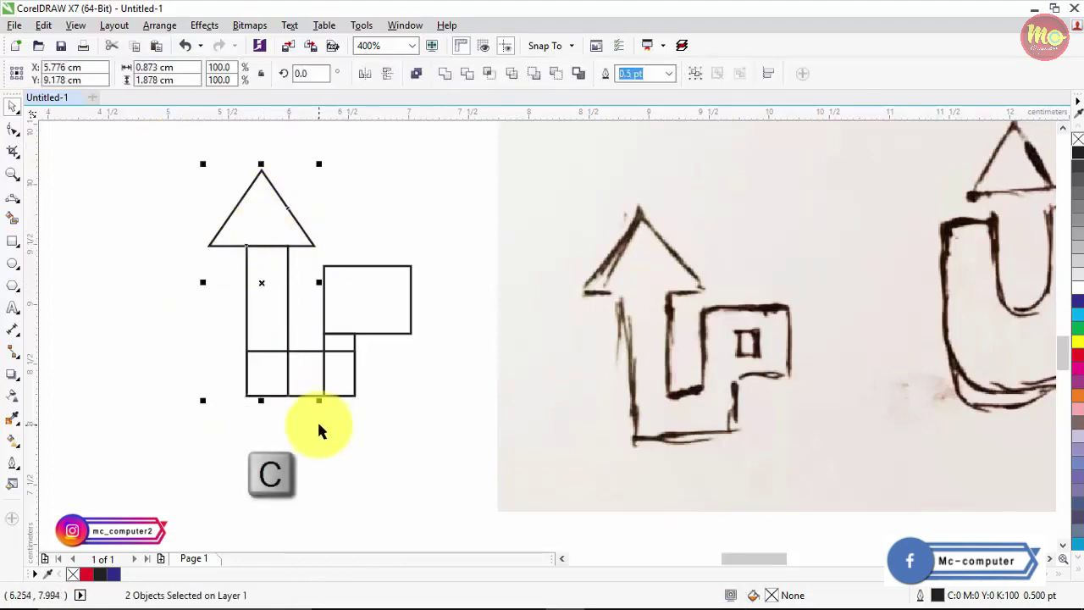
key("c")
left_click(309, 446)
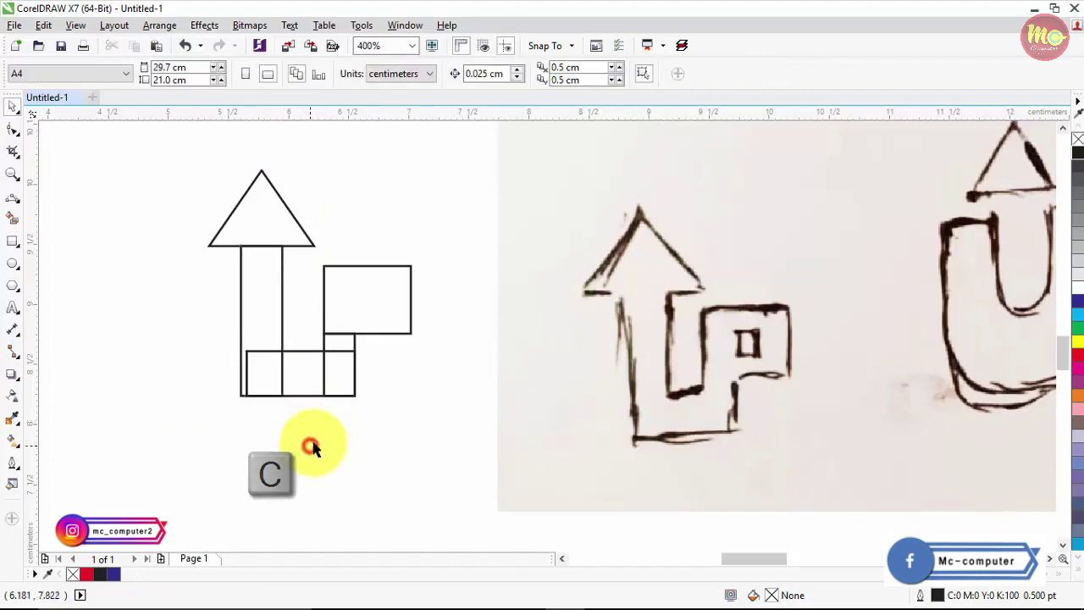
Shift the base, connector and P rectangles together so the base's outer edge lines up with the stem's outer edge
left_click_drag(428, 425, 213, 258)
left_click(290, 418)
left_click_drag(413, 426, 237, 259)
left_click_drag(260, 370, 238, 395)
left_click(364, 453)
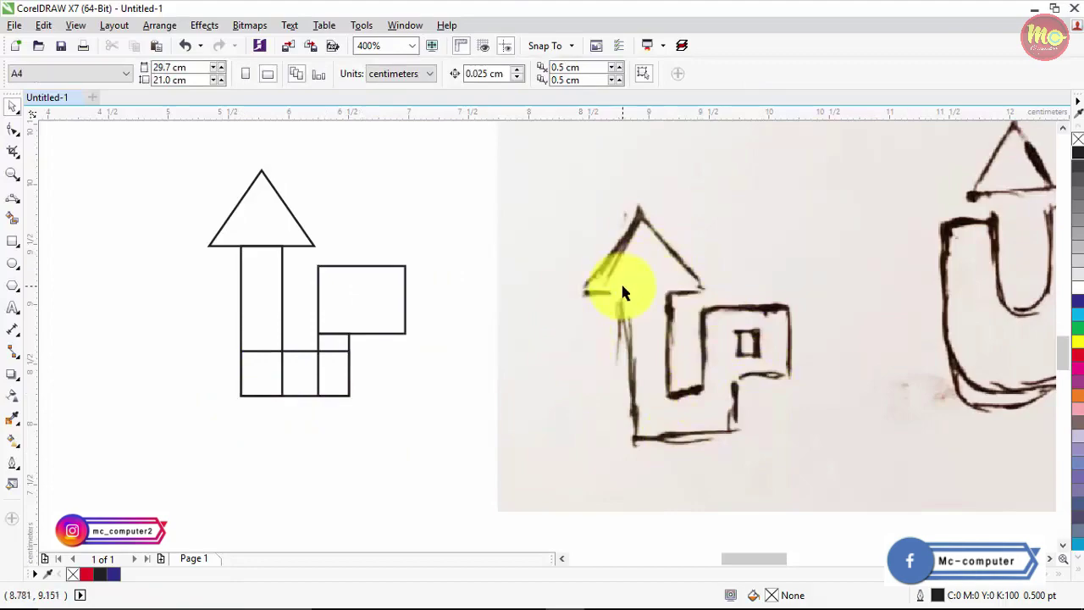
Weld the triangle and the four rectangles into one arrow-topped UP outline
mouse_move(451, 441)
left_mouse_down()
mouse_move(290, 313)
mouse_move(213, 210)
mouse_move(191, 153)
left_mouse_up()
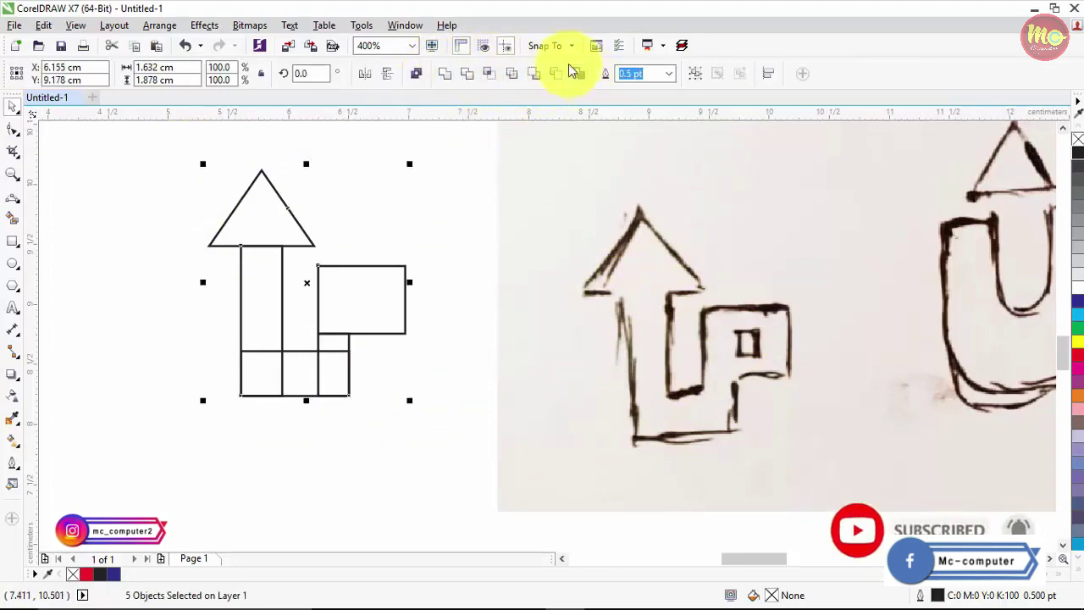
left_click(446, 75)
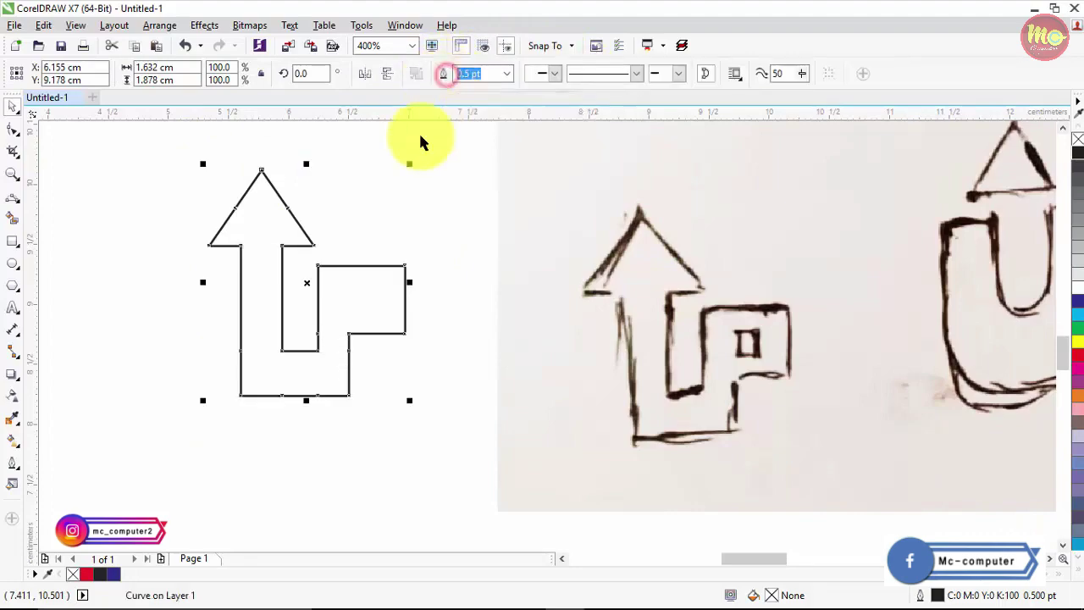
left_click(382, 353)
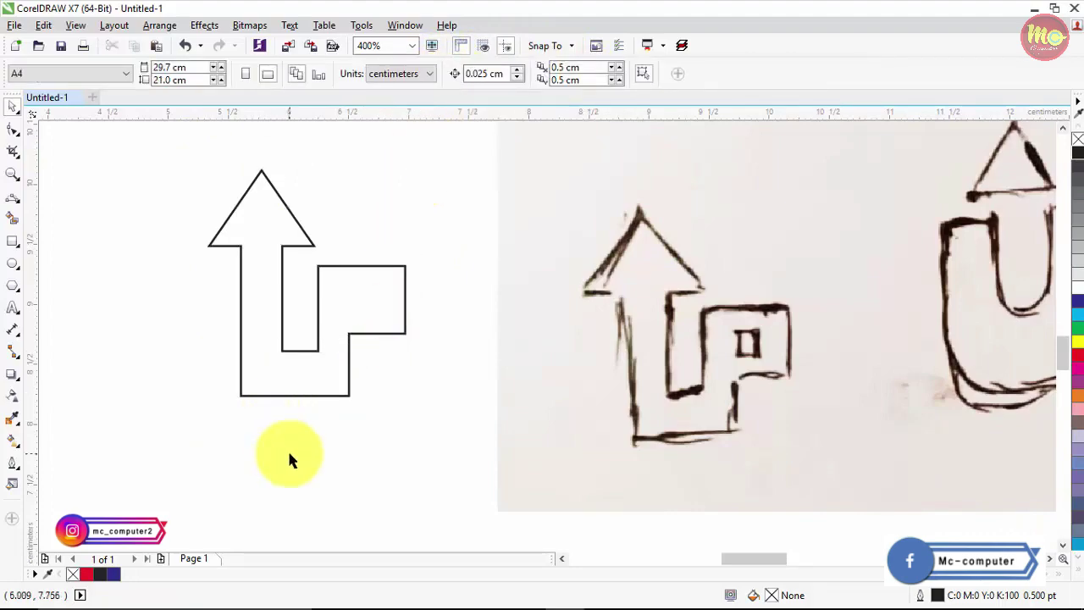
Draw a small rectangle about 0.17 × 0.20 cm inside the arrow logo's P as its counter
left_click(18, 245)
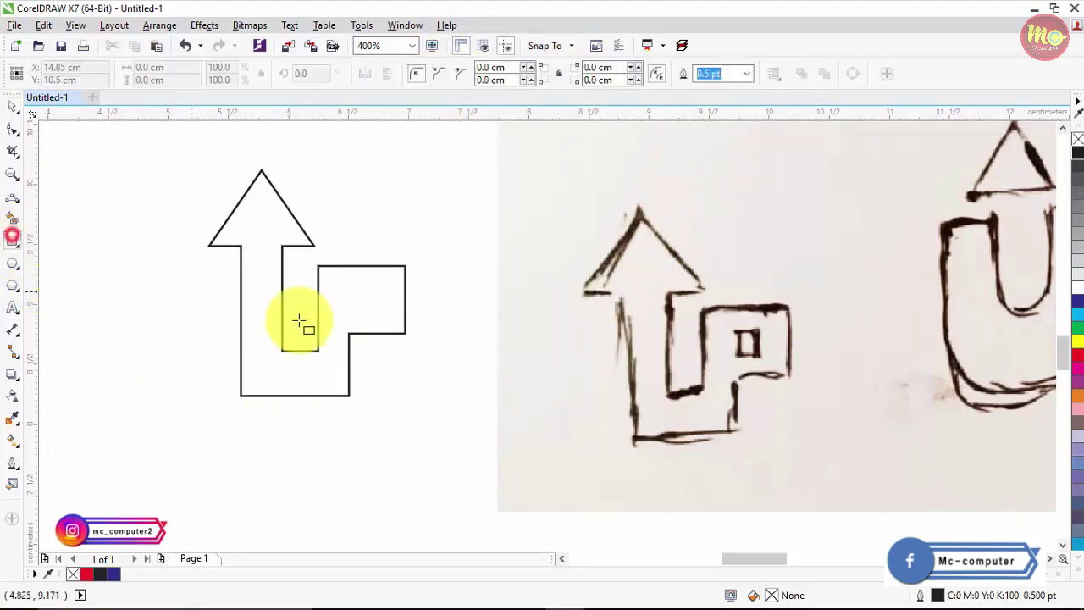
left_click_drag(351, 286, 371, 309)
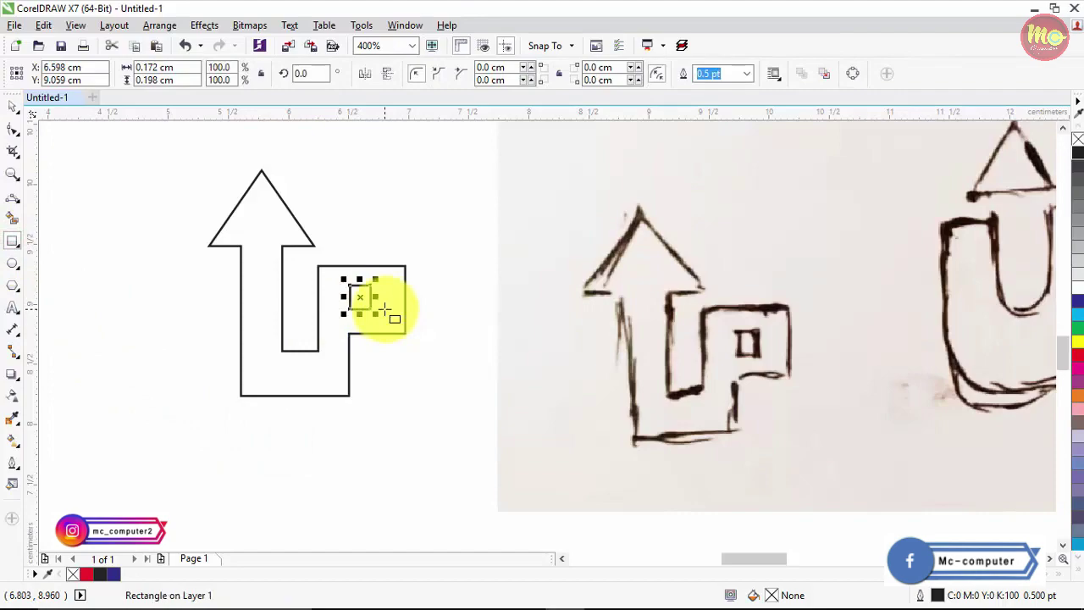
scroll(383, 309, "down", 2)
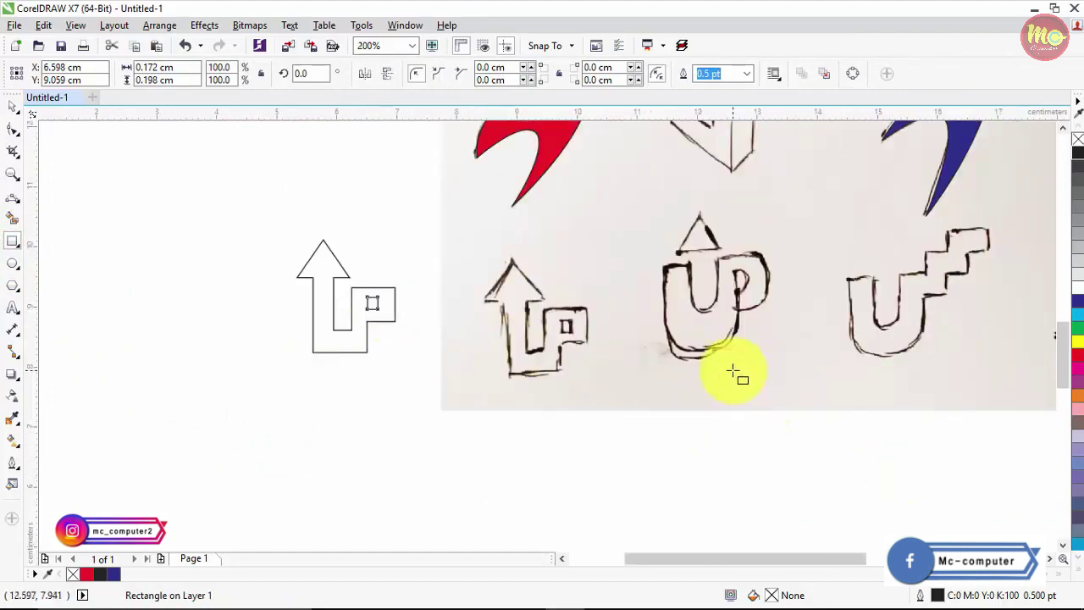
scroll(733, 371, "down", 2)
left_click(13, 175)
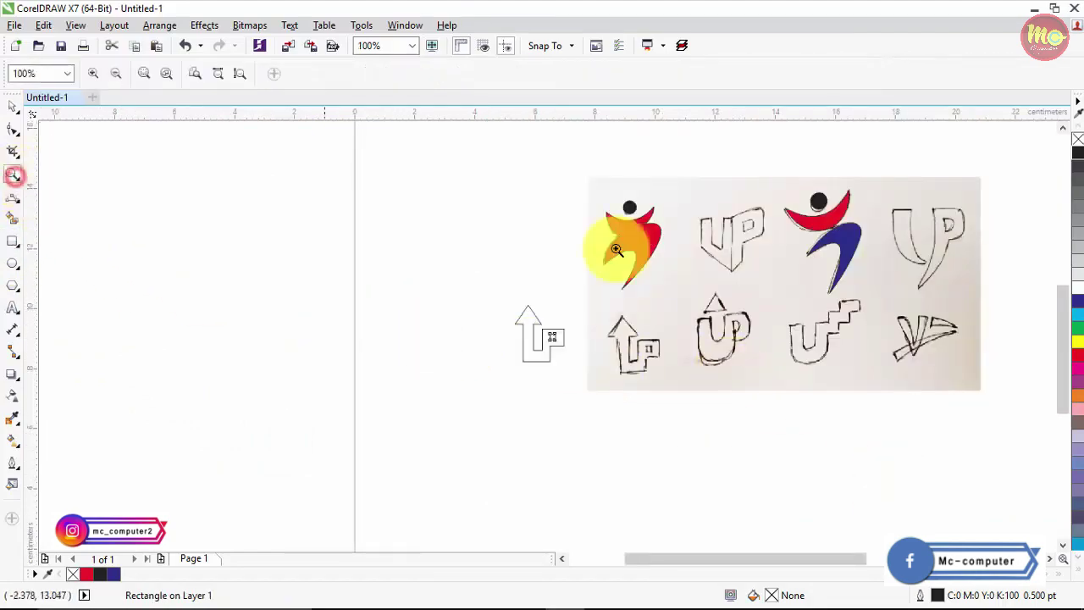
mouse_move(496, 161)
left_mouse_down()
mouse_move(822, 358)
mouse_move(988, 421)
left_mouse_up()
left_click(12, 103)
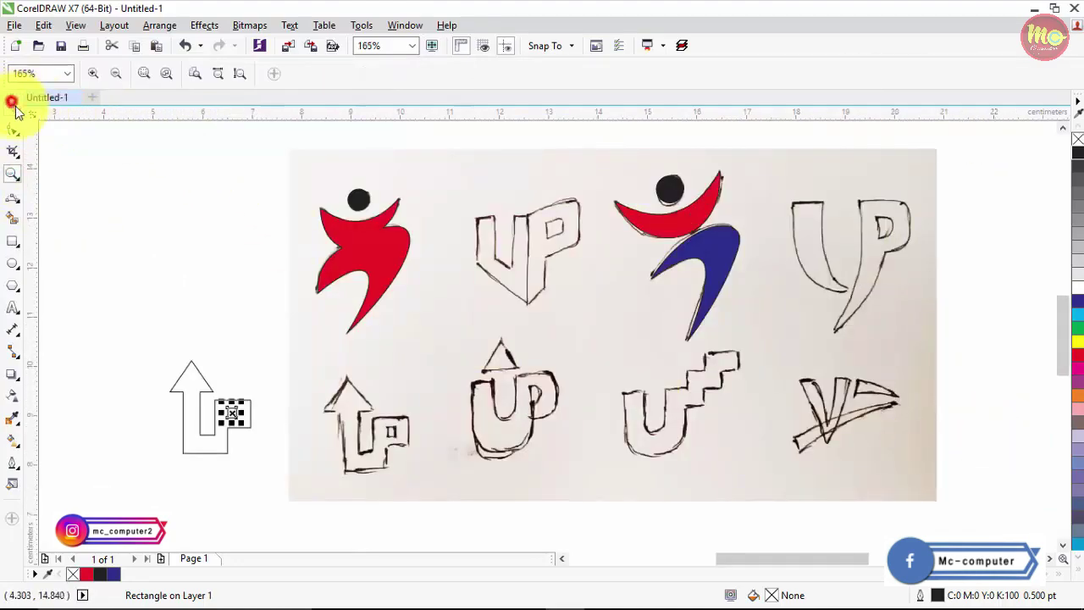
left_click(87, 172)
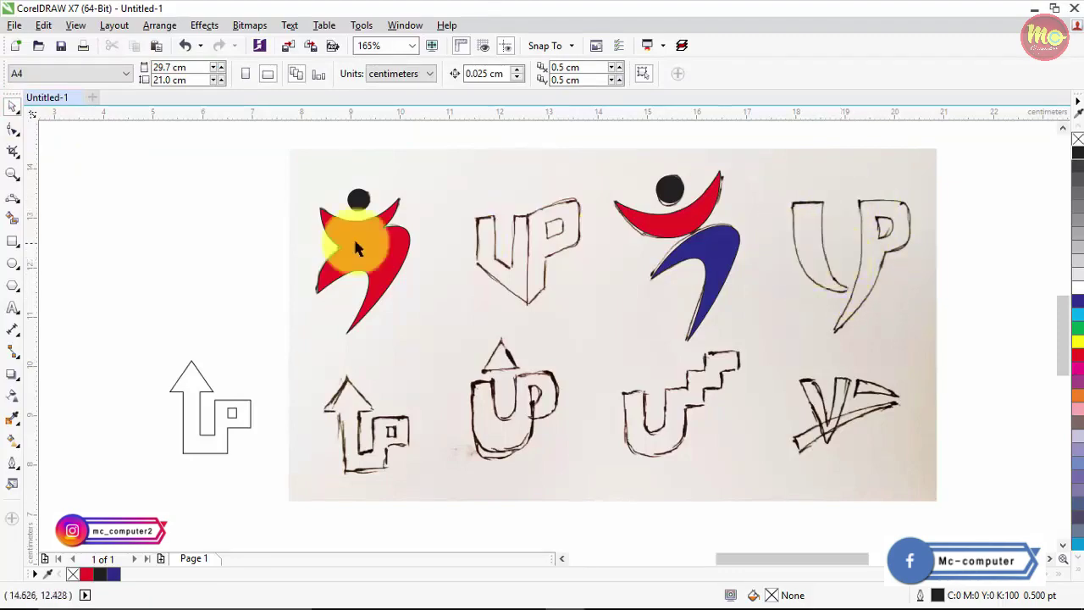
Trace the U stroke of the upper-row curved UP sketch with 3-Point Curves as a closed shape about 1.18 × 1.79 cm
left_click(11, 204)
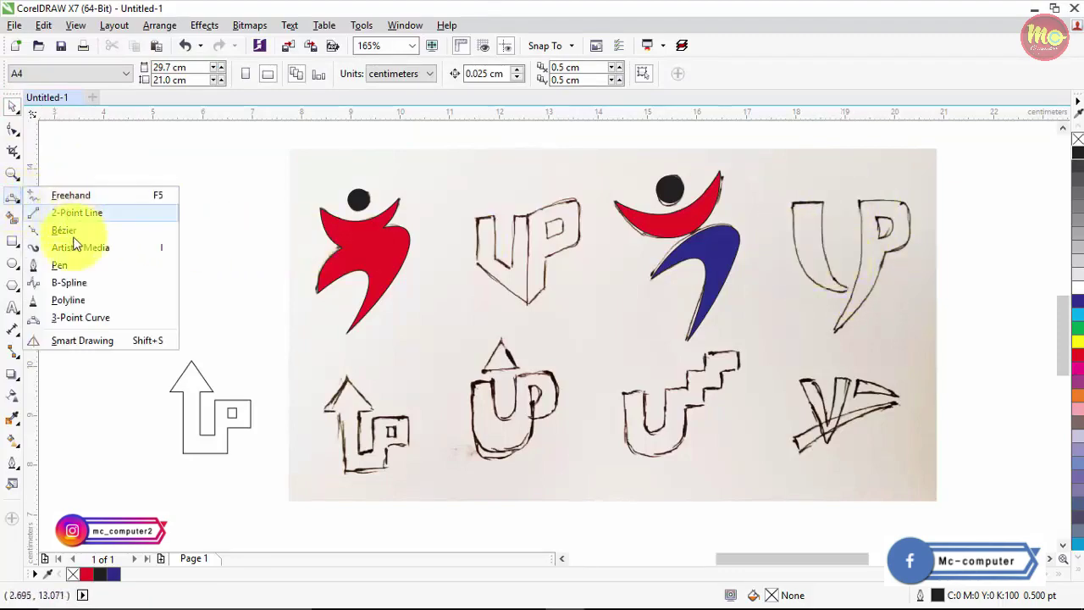
left_click(71, 312)
left_click_drag(822, 203, 851, 290)
left_click(826, 263)
scroll(830, 249, "up", 3)
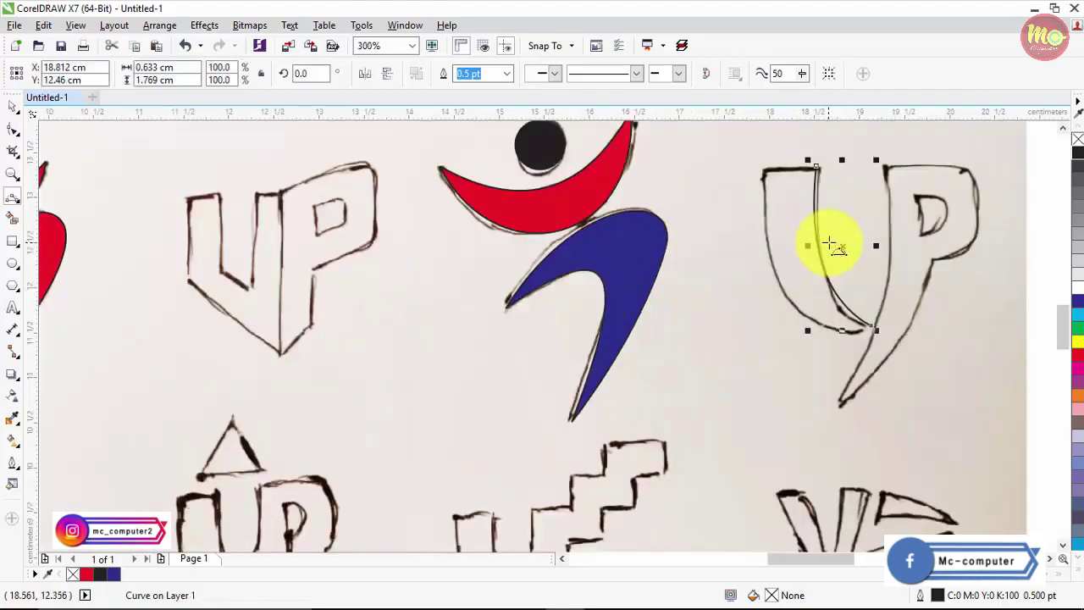
left_click_drag(870, 324, 765, 176)
left_click(798, 306)
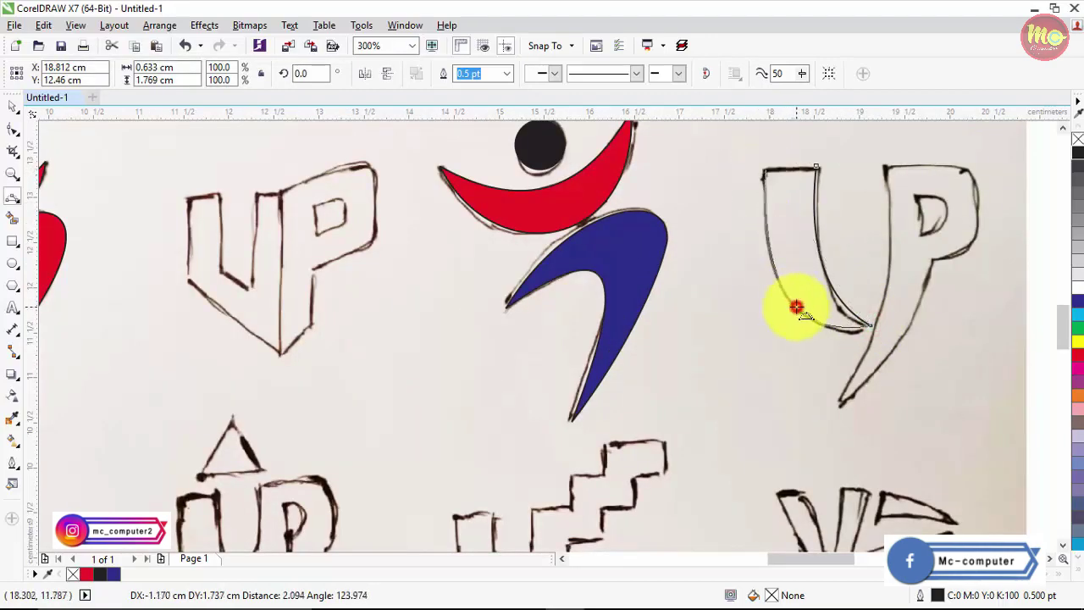
left_click_drag(765, 169, 815, 168)
left_click(815, 167)
Fill the traced U stroke with yellow
left_click(12, 103)
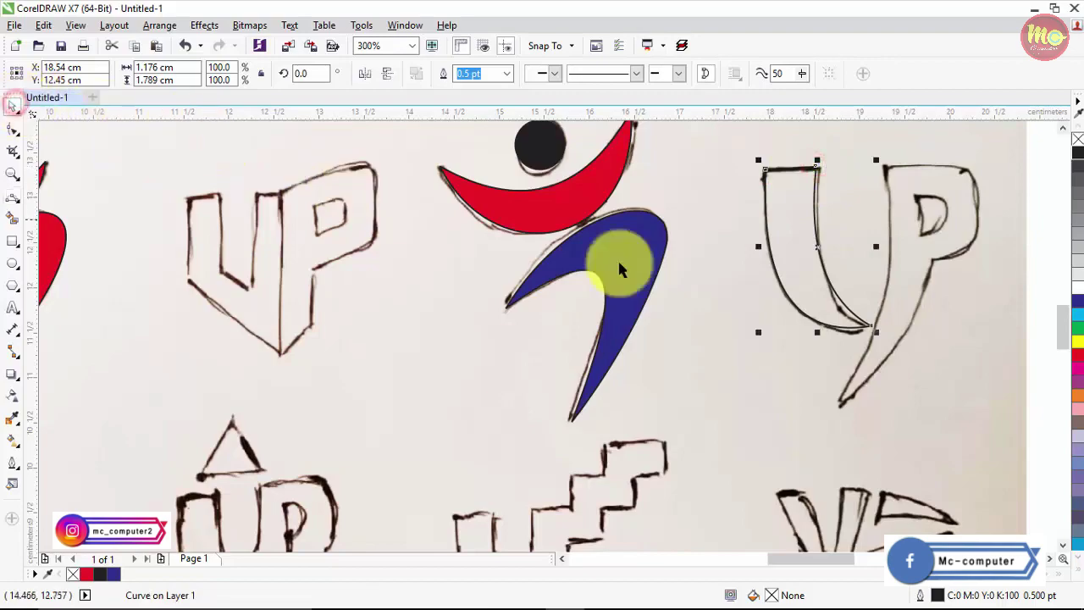
left_click(1078, 342)
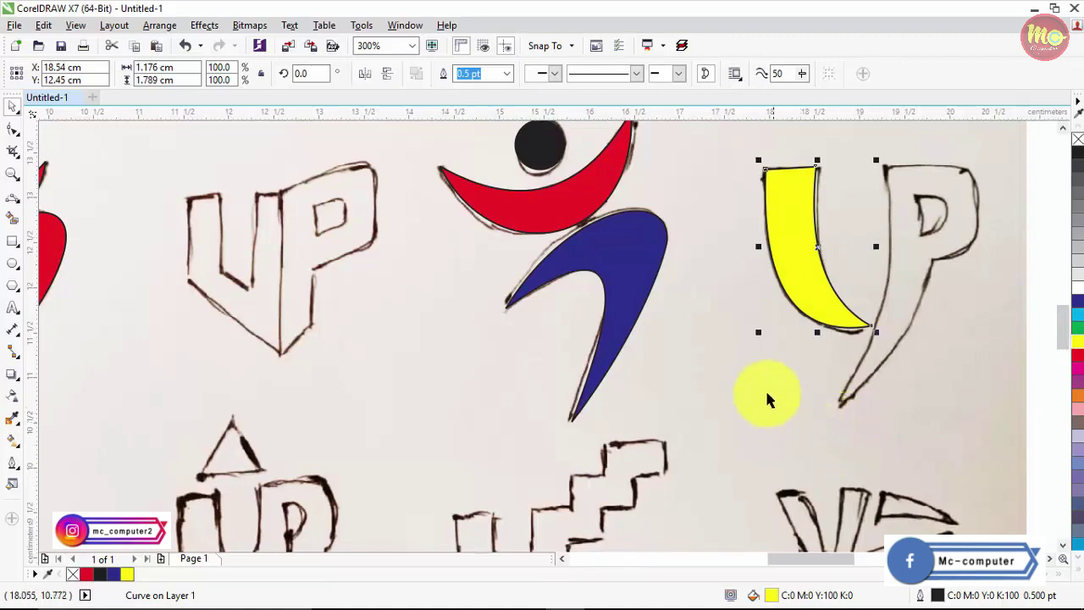
left_click(631, 262)
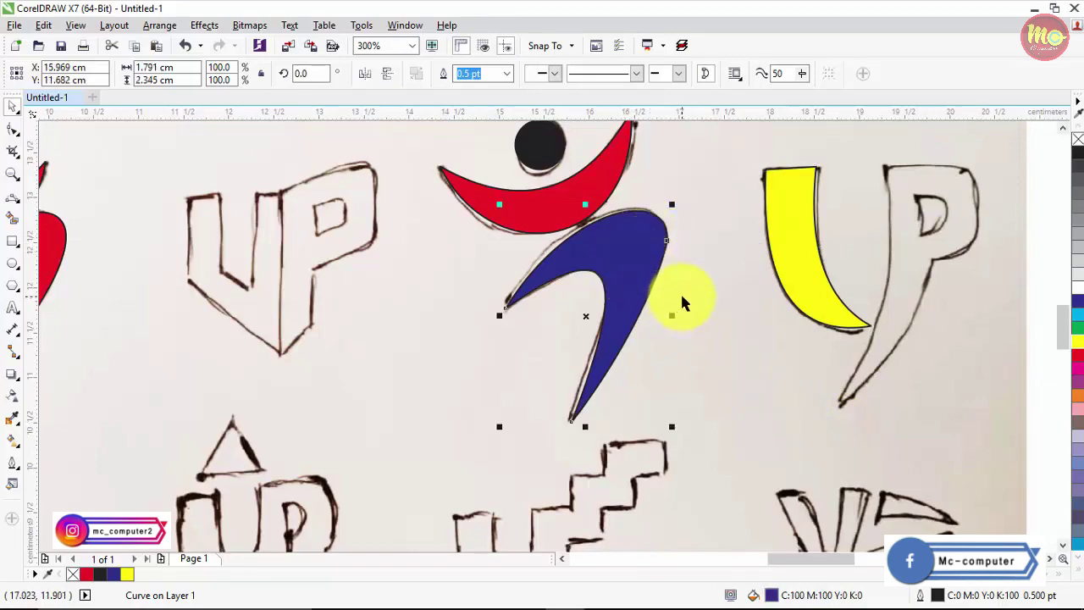
scroll(686, 299, "down", 3)
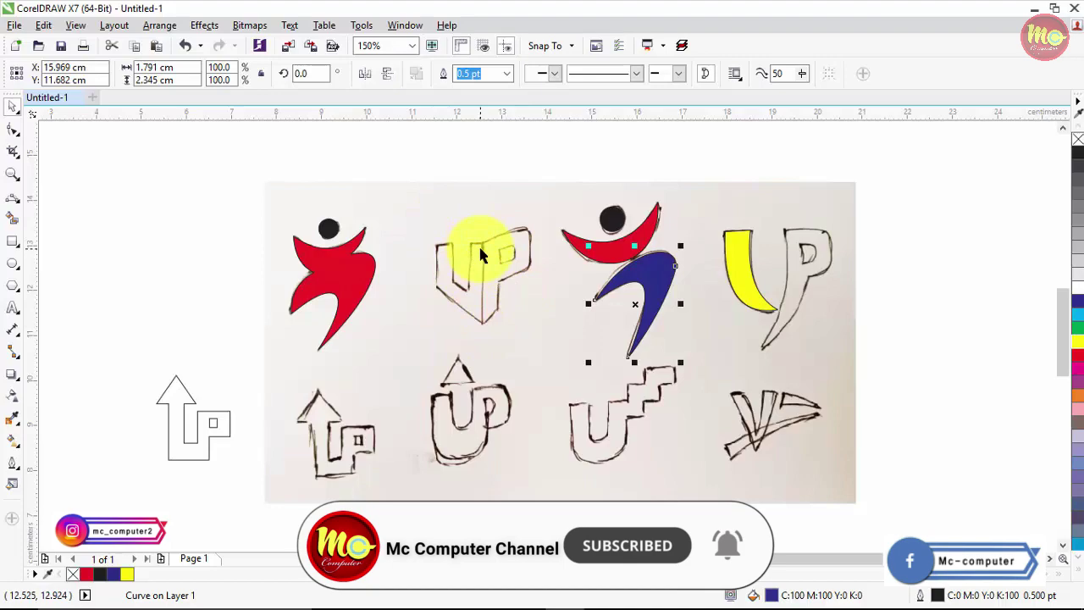
scroll(479, 254, "up", 3)
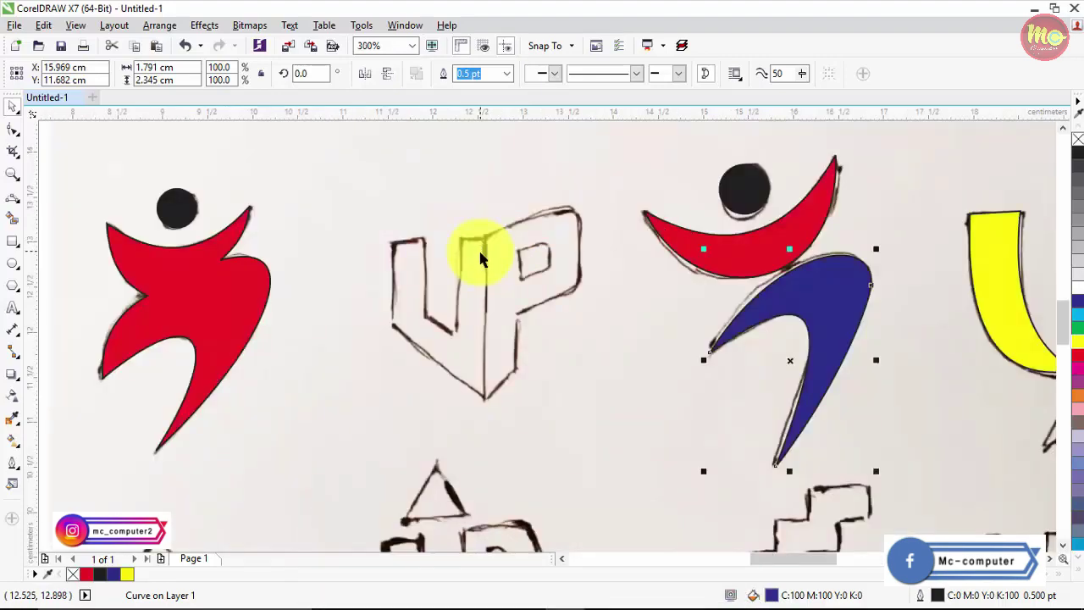
left_click(13, 201)
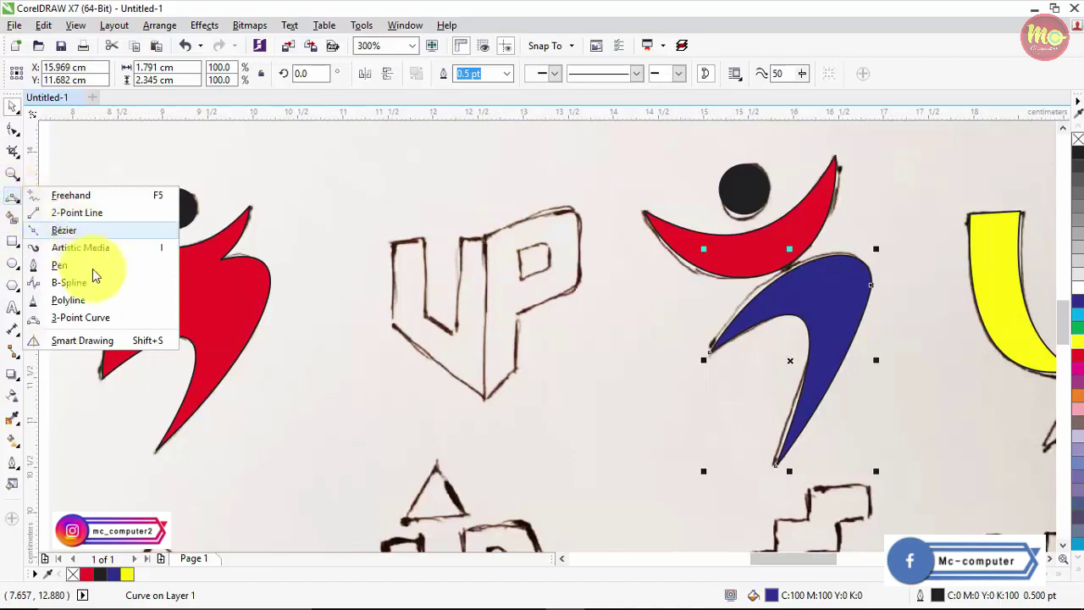
left_click(85, 317)
left_click_drag(325, 238, 327, 381)
left_click(327, 381)
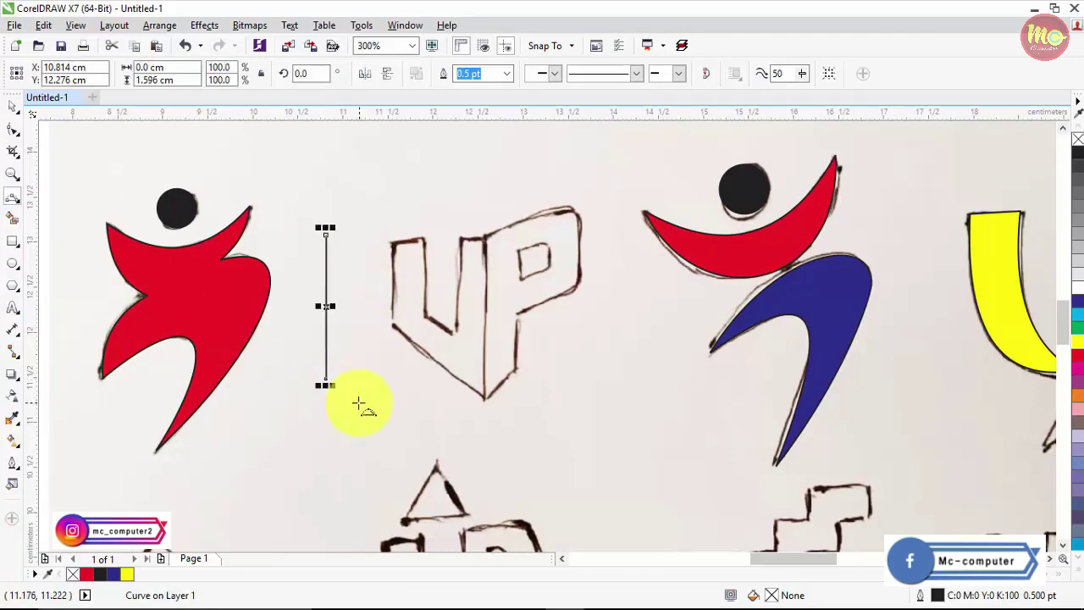
key("ctrl+z")
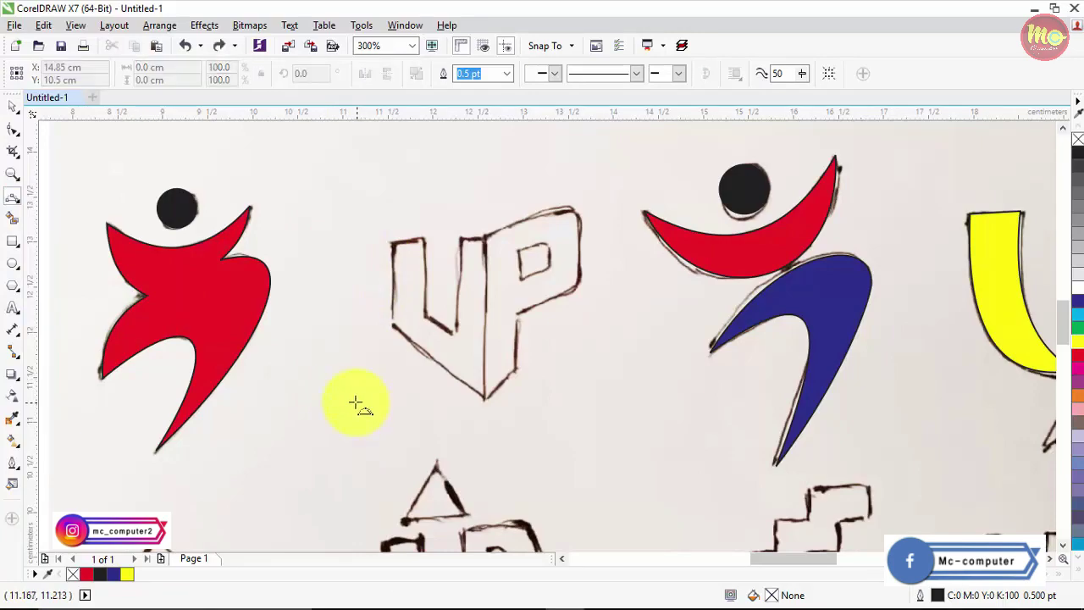
Trace the U of the upper-row angular UP sketch with the Bézier tool as a closed eight-node straight-edged shape and fill it yellow
left_click(14, 200)
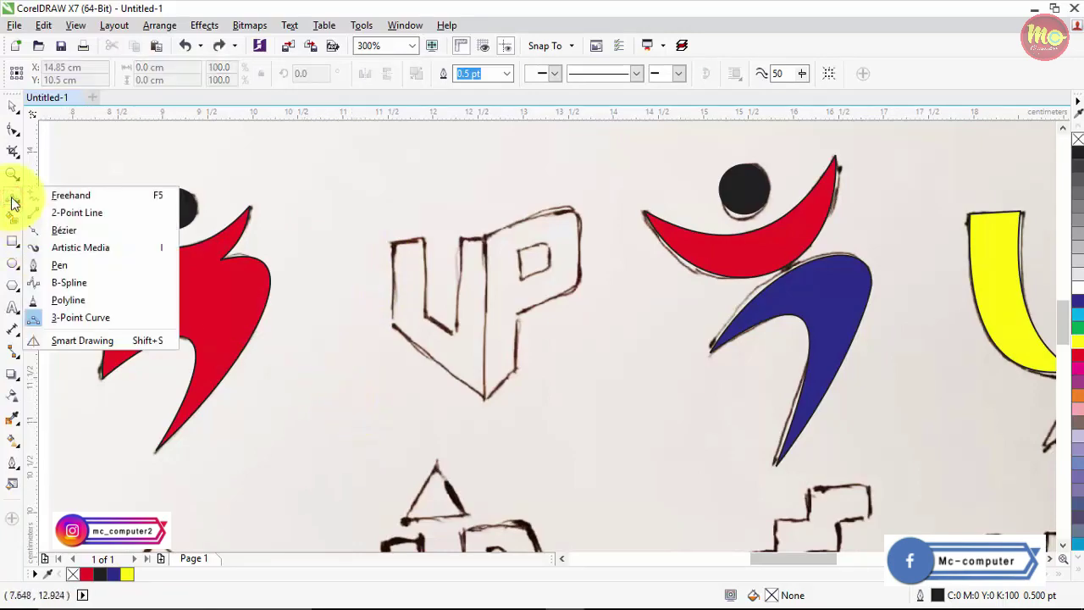
left_click(64, 230)
left_click(389, 242)
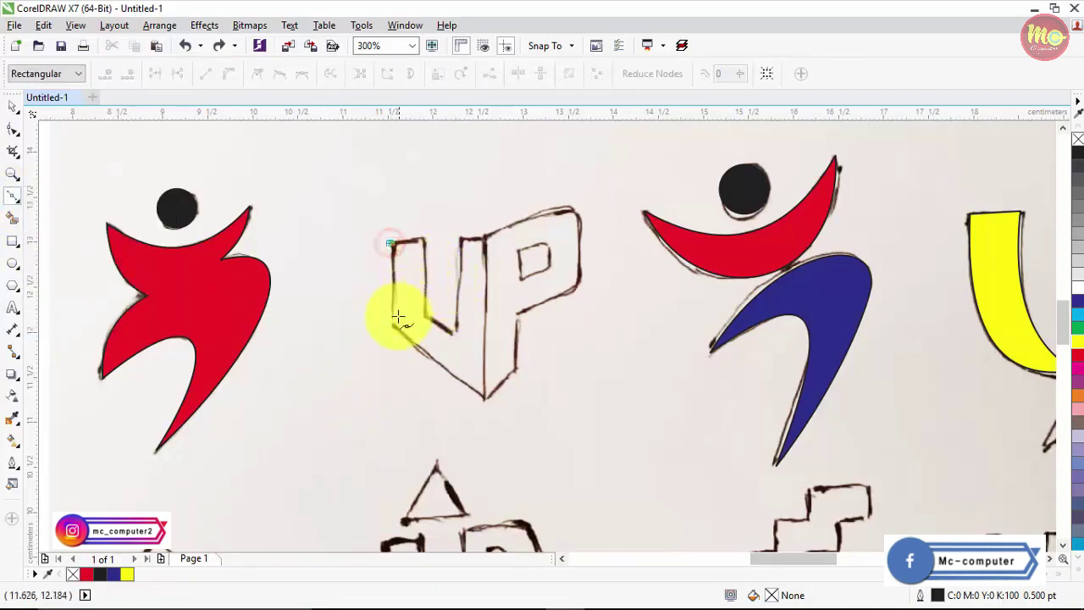
left_click(390, 326)
left_click(487, 398)
left_click(487, 241)
left_click(483, 236)
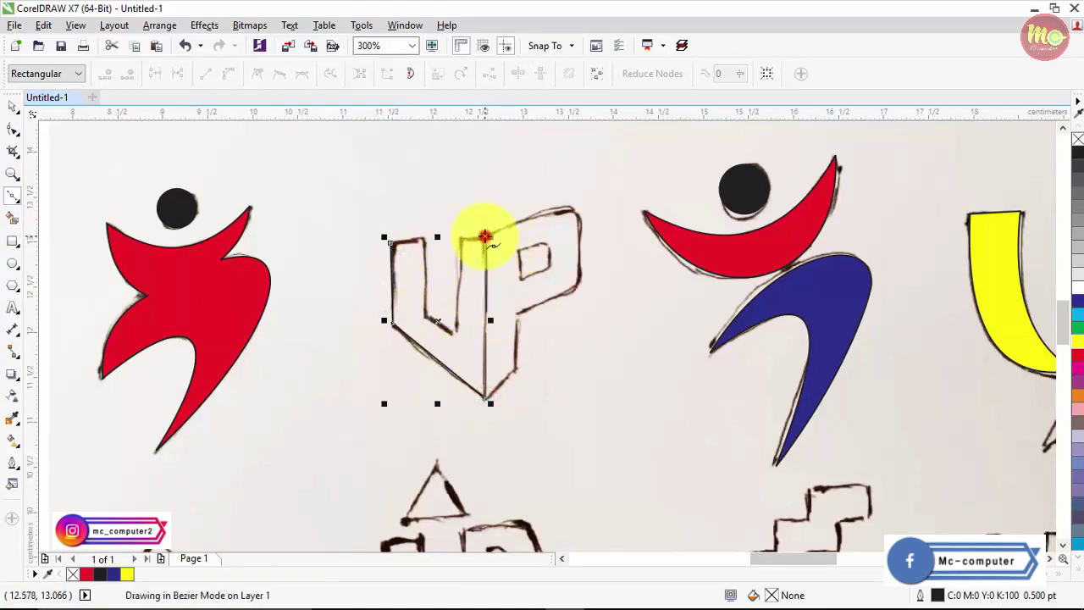
left_click(460, 237)
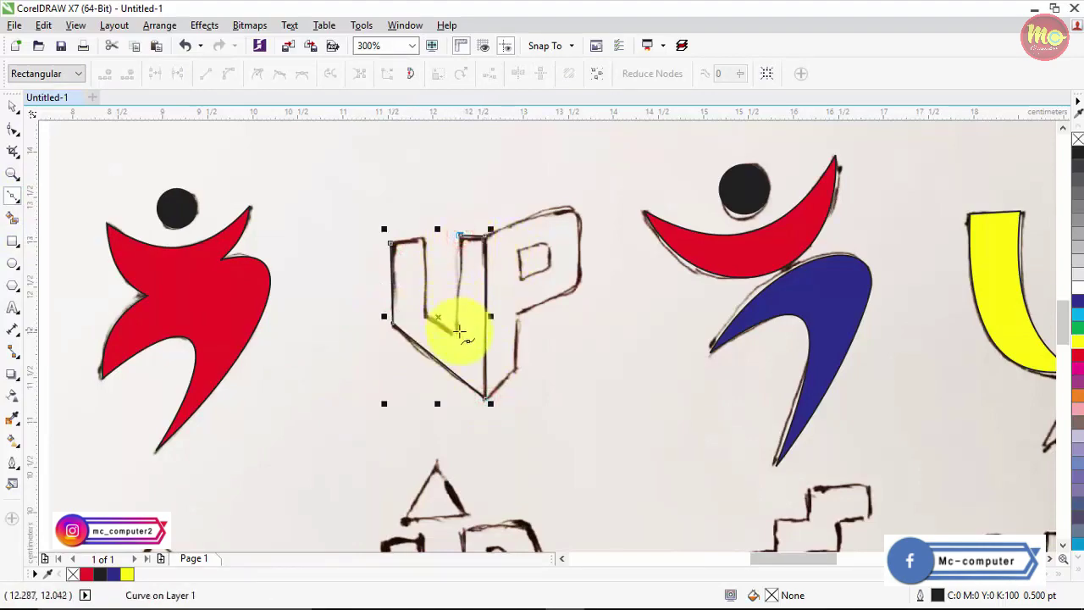
left_click(458, 334)
left_click(426, 315)
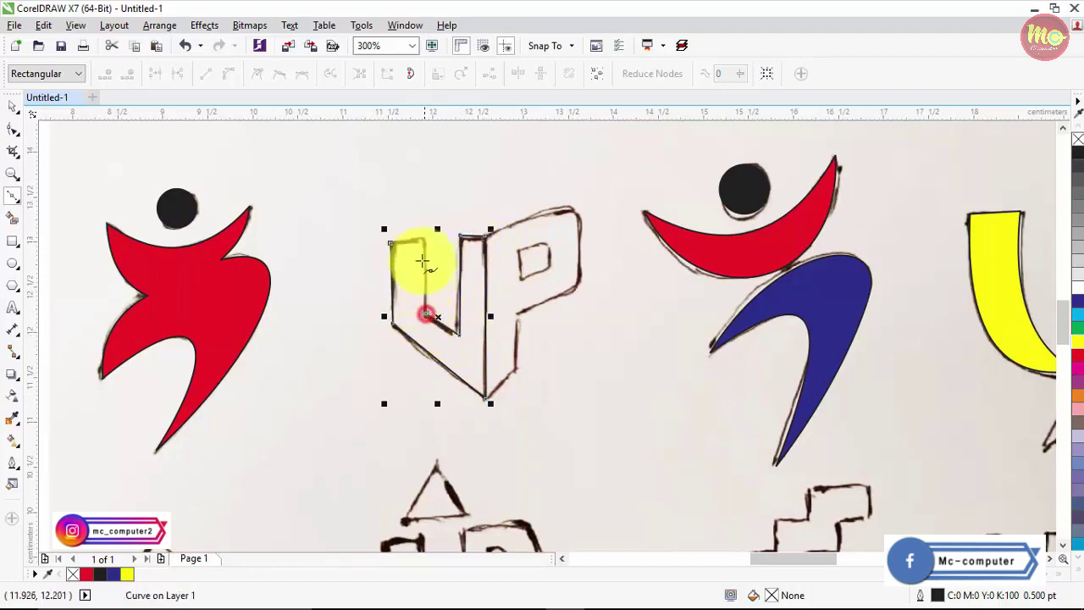
left_click(425, 239)
left_click(393, 242)
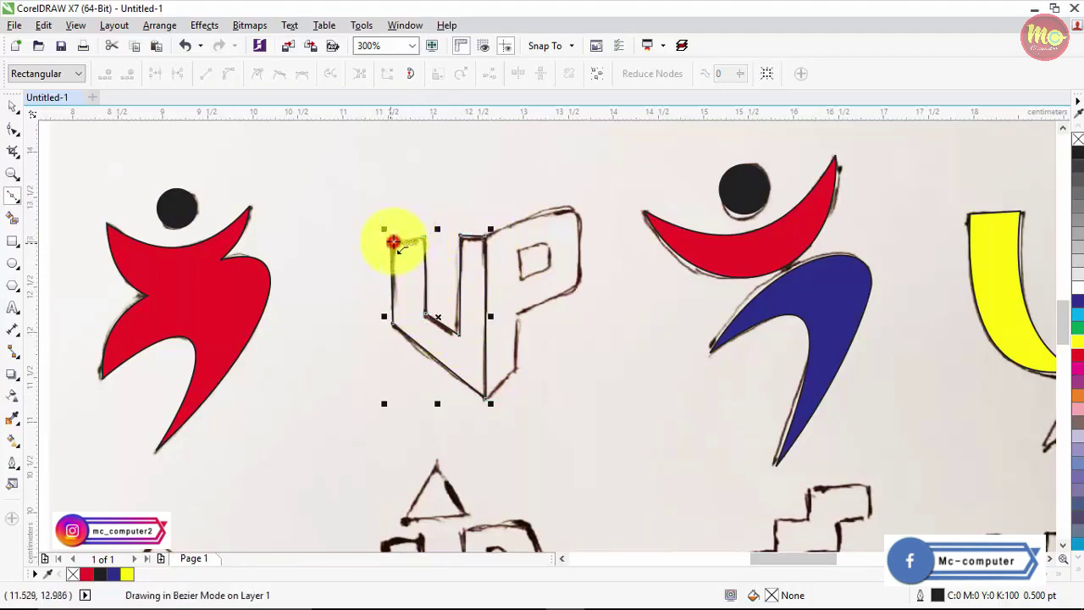
left_click(1077, 342)
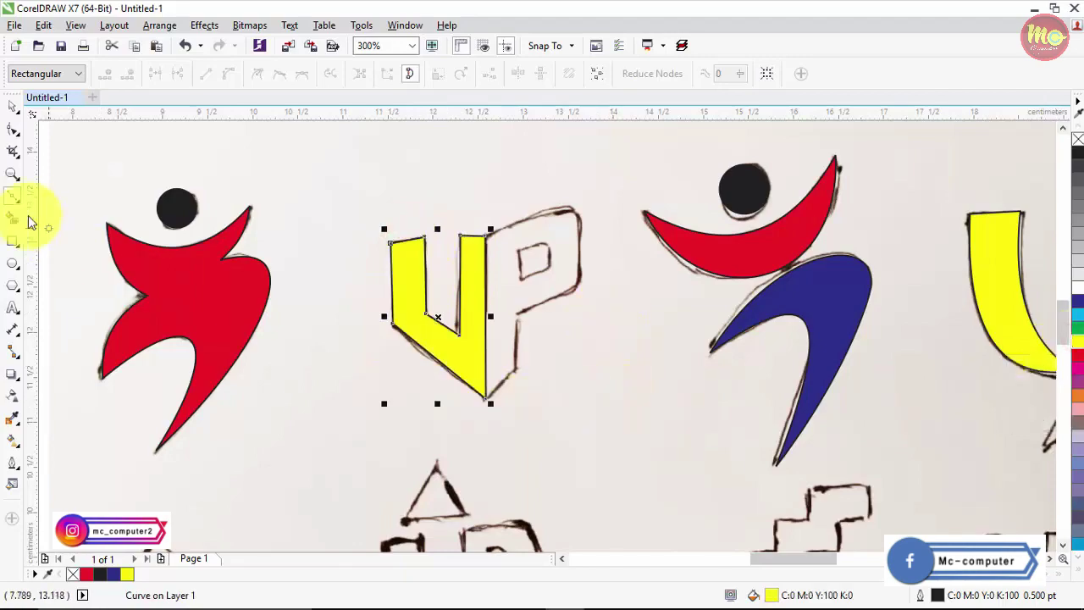
Raise the top corner nodes of the yellow U's left arm and its right arm's inner top corner so both tops slope toward the centre fold
left_click(14, 131)
scroll(423, 266, "up", 2)
left_click_drag(311, 190, 356, 180)
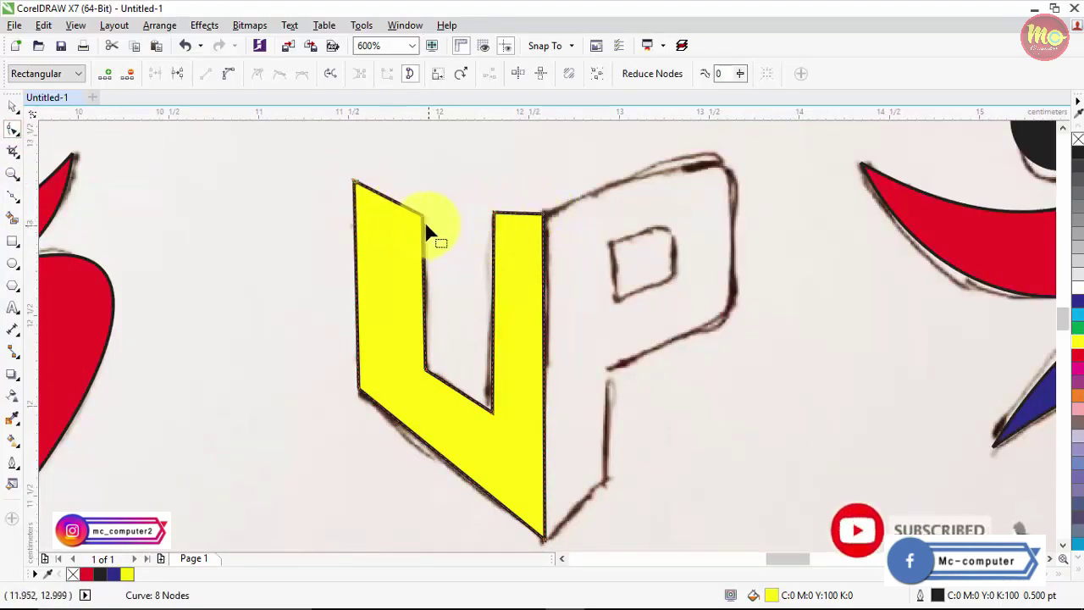
left_click_drag(438, 258, 438, 258)
left_click_drag(420, 218, 424, 193)
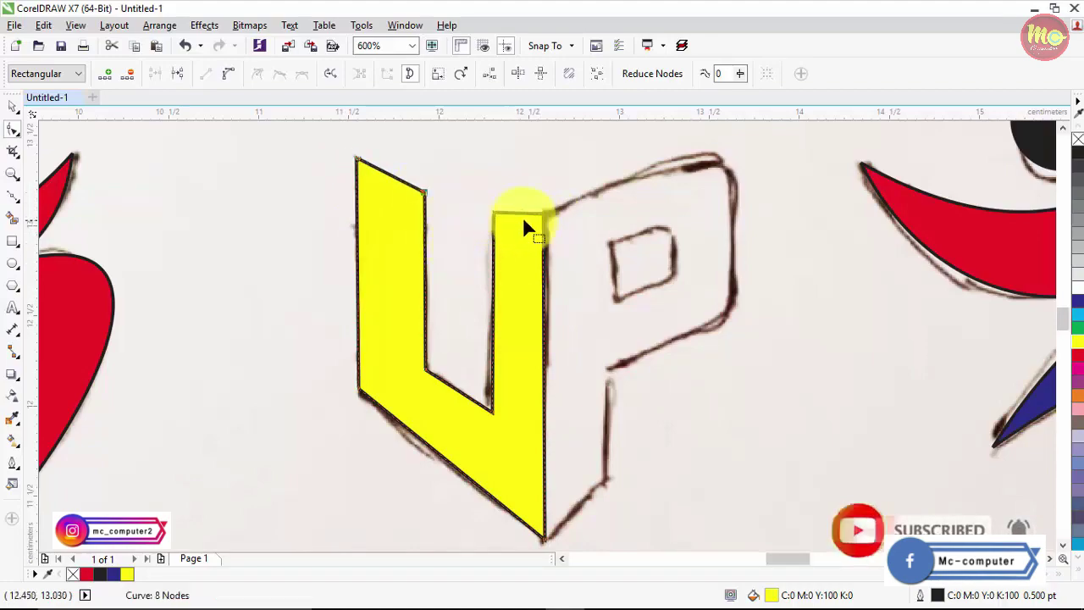
left_click_drag(496, 213, 493, 204)
scroll(469, 299, "down", 1)
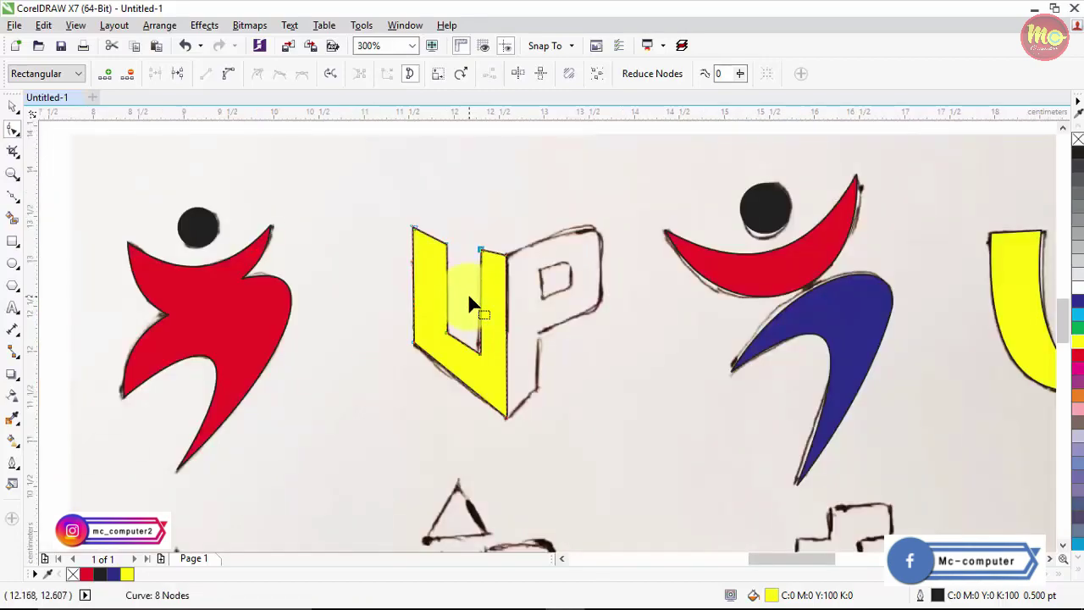
scroll(470, 300, "down", 1)
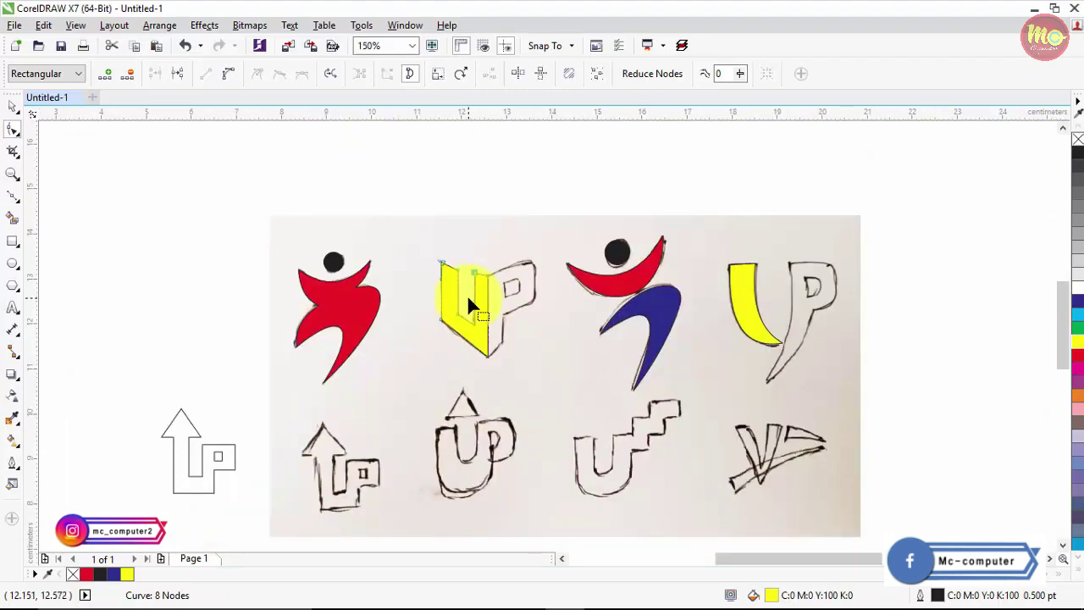
Select the arrow-topped UP outline together with the small counter rectangle inside its P
left_click(13, 108)
mouse_move(132, 387)
left_mouse_down()
mouse_move(213, 449)
mouse_move(264, 518)
left_mouse_up()
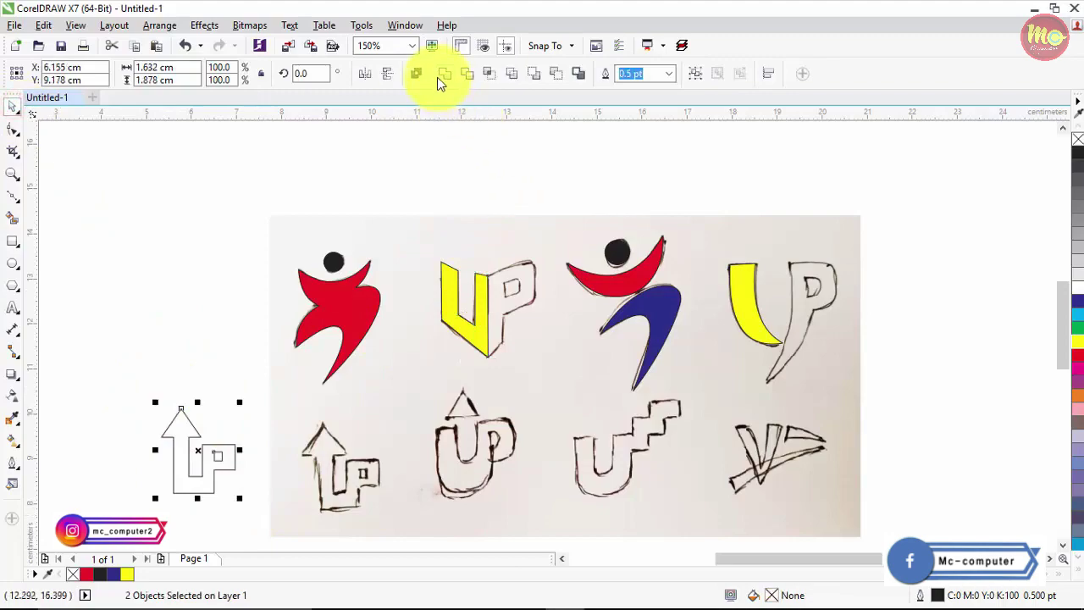